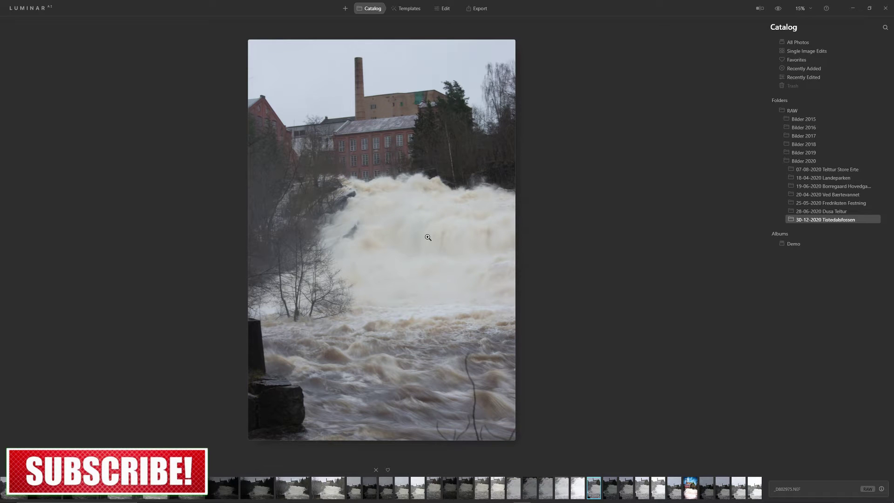
Step: Try the Scenery collection templates on the waterfall photo: Clear & Sharp, Fast Fix, Pleasing Touch, More Volume, Simple and Clear Skies
left_click(401, 9)
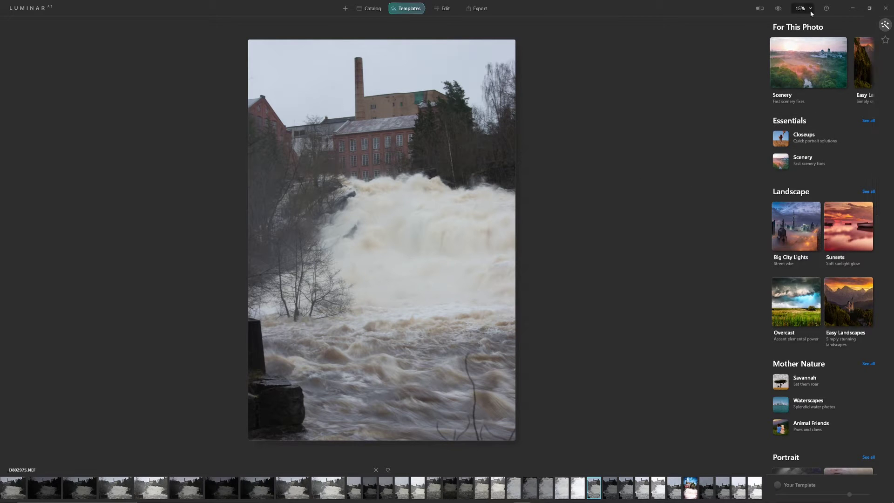
left_click(809, 68)
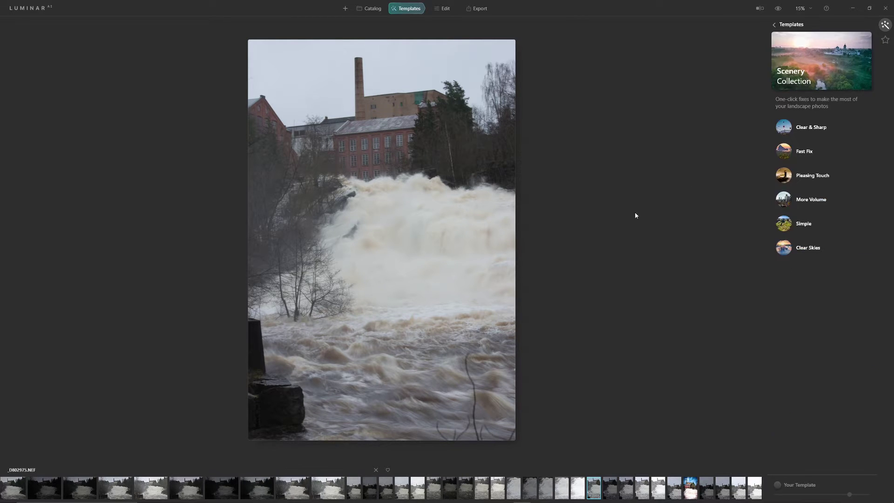
left_click(785, 128)
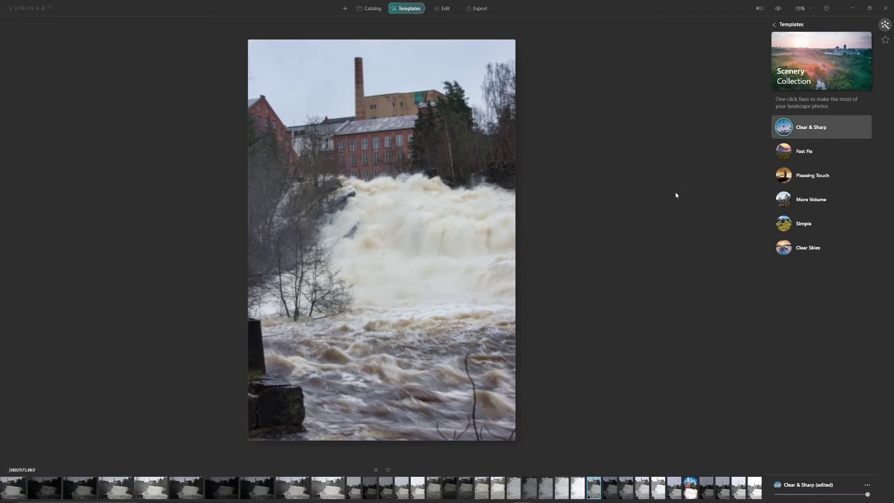
left_click(786, 152)
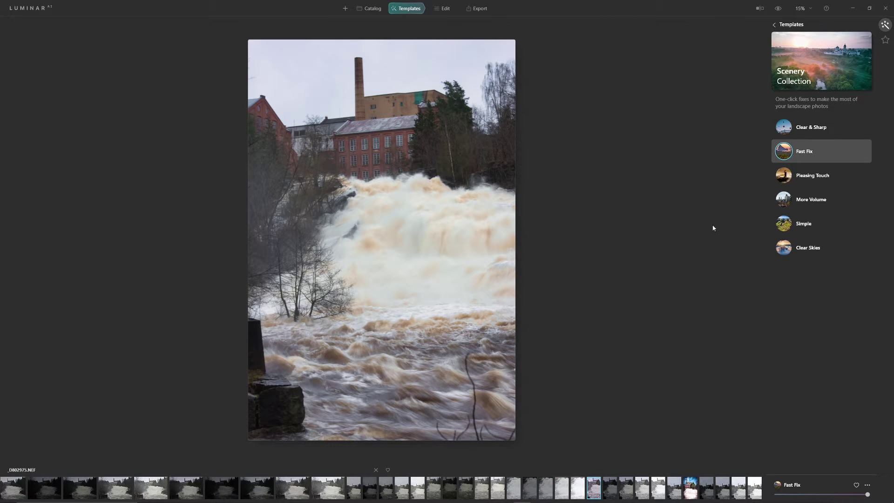
left_click(788, 176)
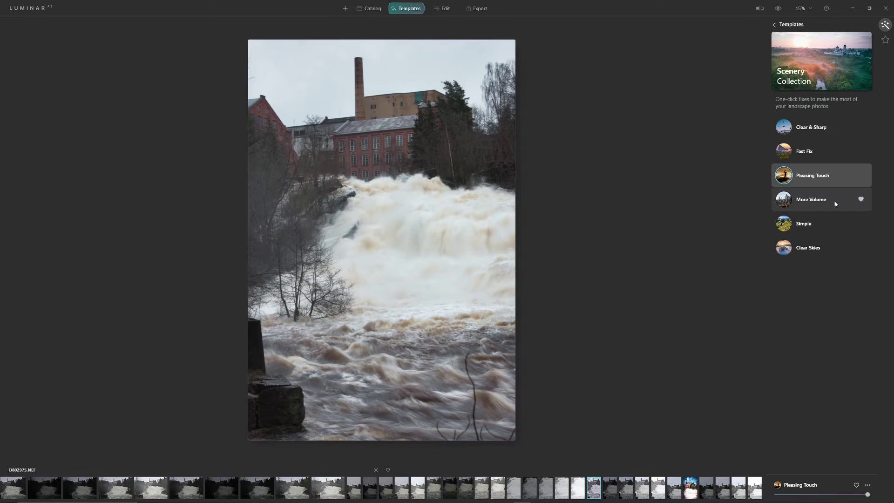
left_click(788, 202)
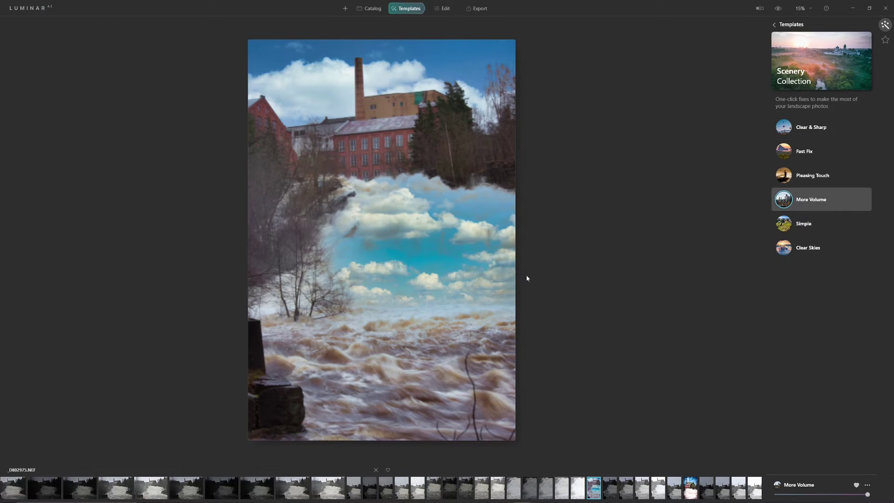
left_click(786, 227)
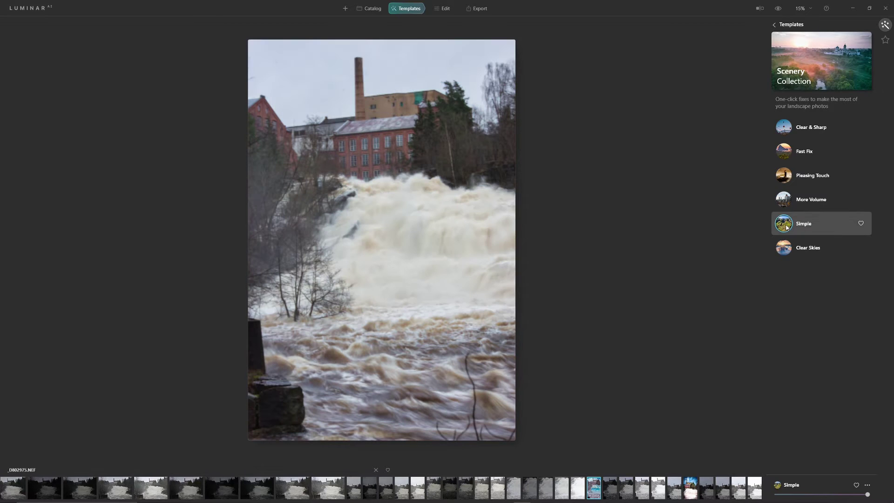
left_click(788, 254)
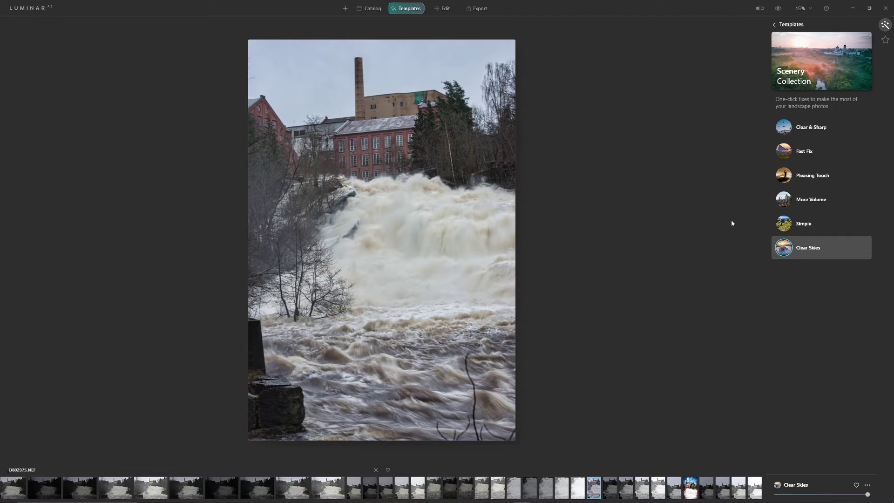
Step: Try Long Exposure, Sunset, Clean Light and Forest Stream from the Easy Landscapes collection, and apply the Snowfall template
left_click(790, 26)
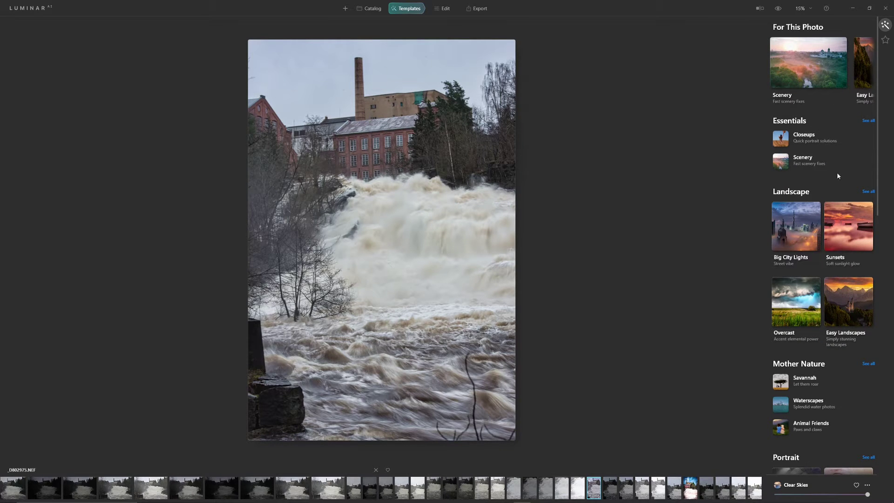
scroll(853, 70, "down", 2)
left_click(859, 73)
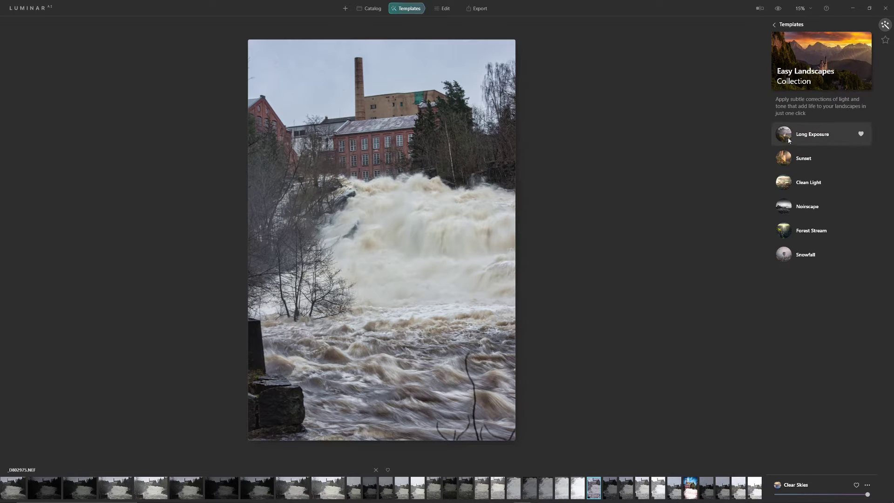
left_click(819, 134)
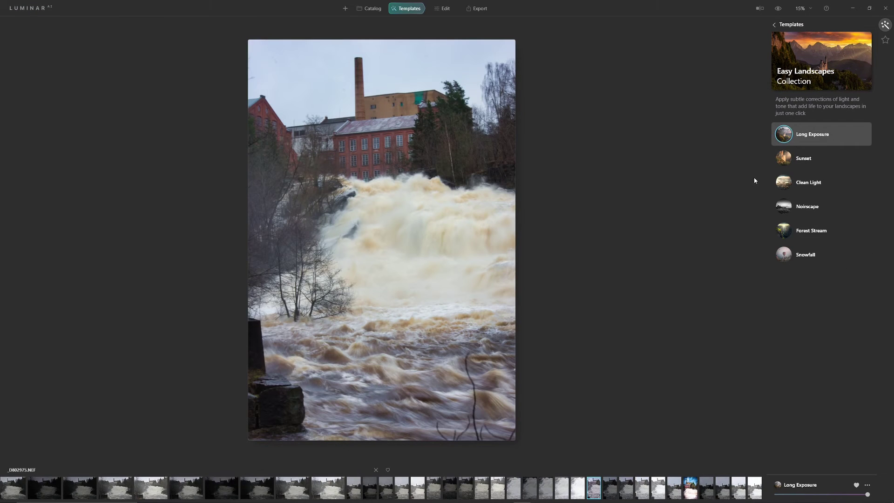
left_click(786, 161)
left_click(786, 185)
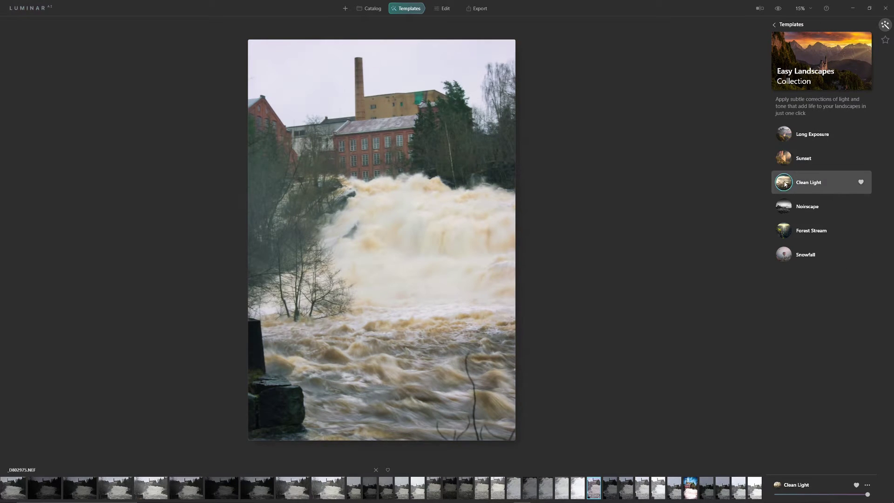
left_click(784, 233)
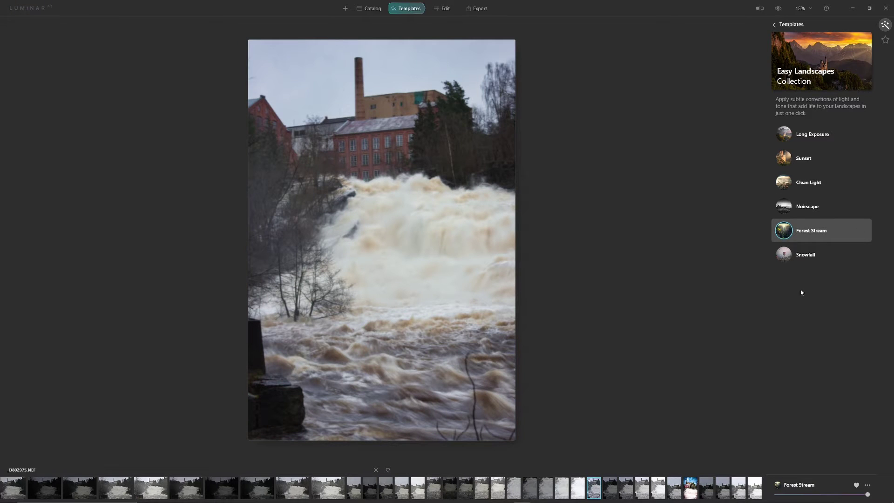
left_click(784, 259)
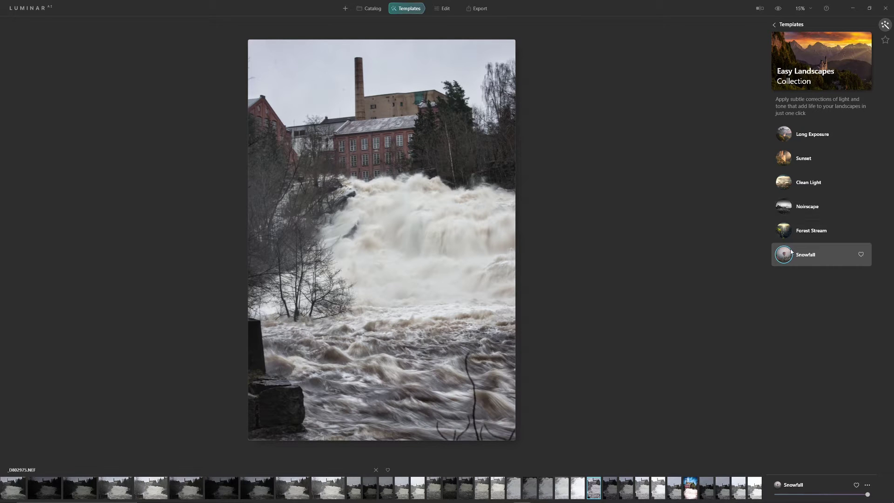
Step: Crop the photo at a 2:3 ratio, rotating it slightly clockwise and framing the chimney, brick building and waterfall without the foreground rocks
left_click(443, 9)
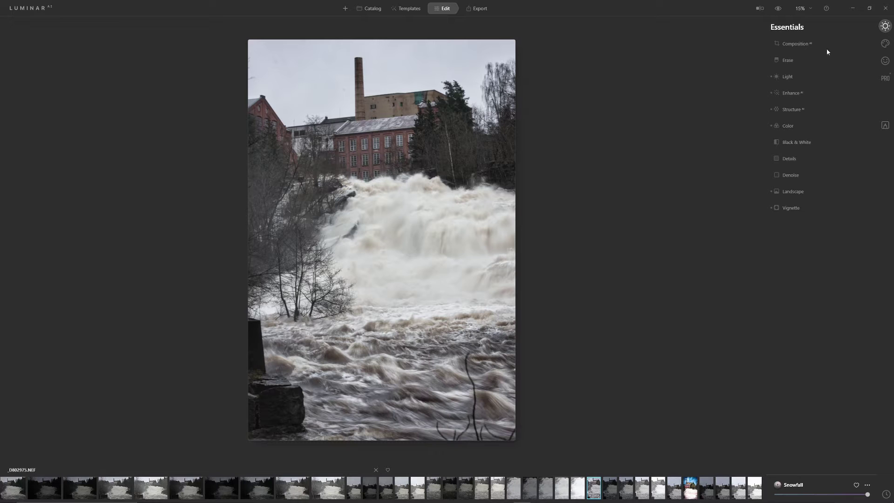
left_click(795, 44)
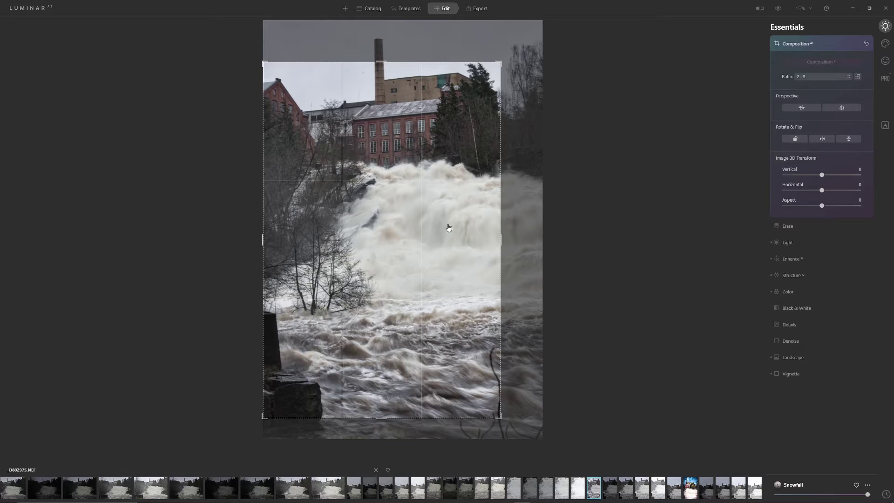
left_click_drag(447, 230, 417, 276)
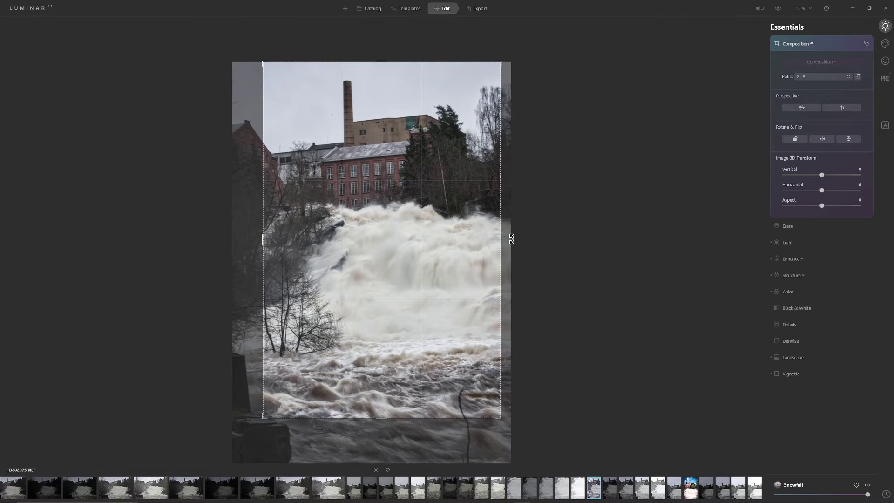
left_click_drag(511, 239, 513, 241)
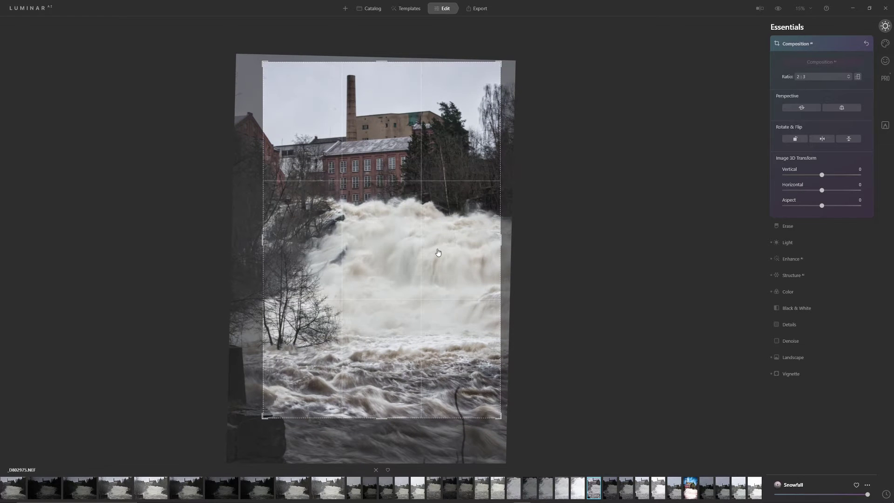
left_click_drag(455, 245, 451, 256)
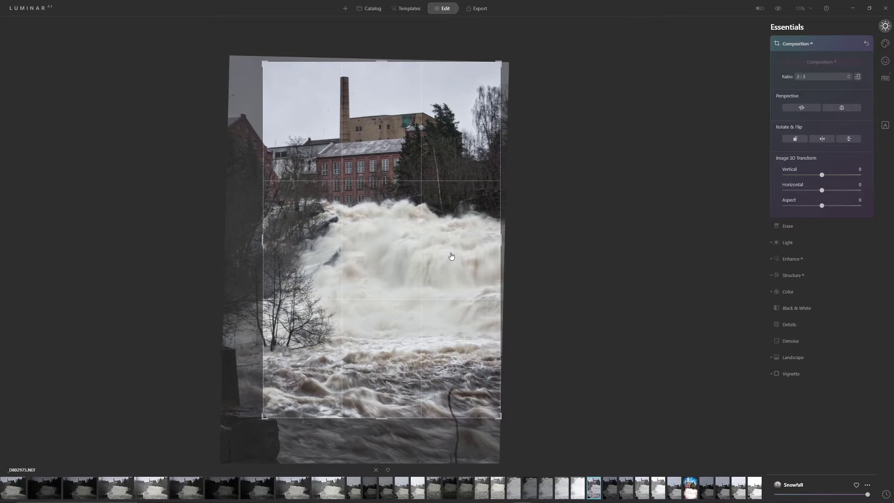
left_click_drag(381, 418, 382, 417)
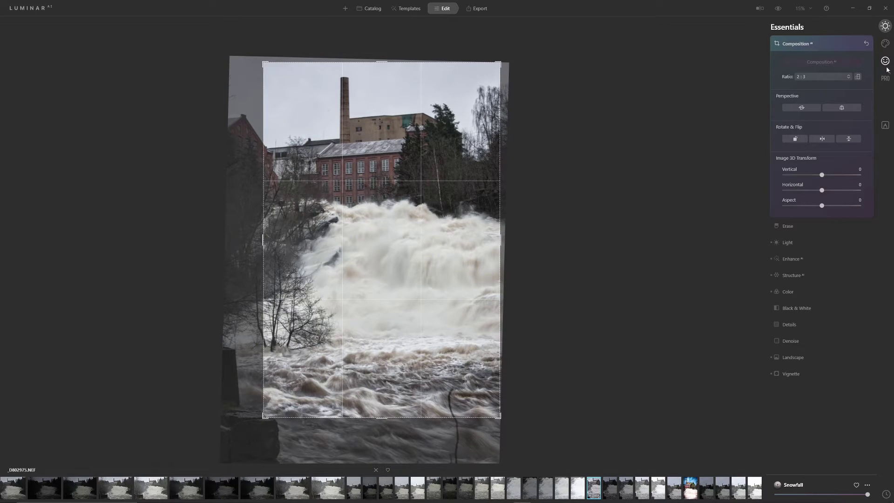
left_click(840, 46)
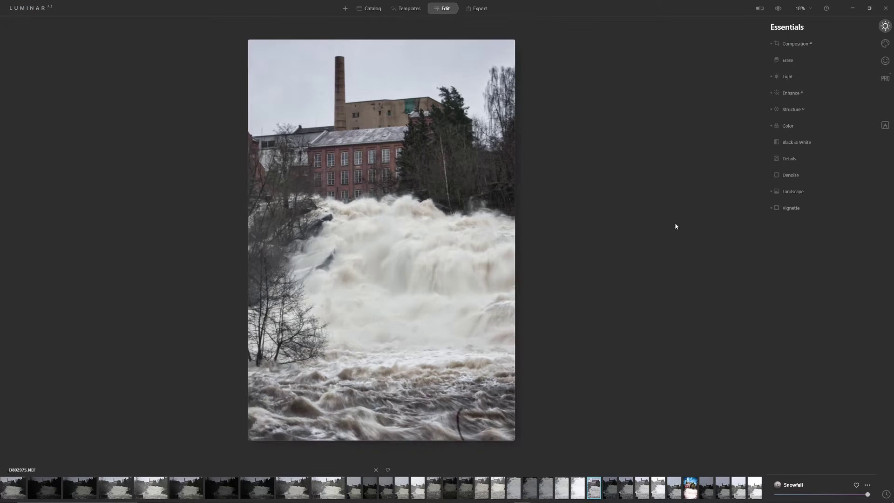
Step: Set Blacks to -5 in the Light tool's Blacks & Whites settings
left_click(790, 76)
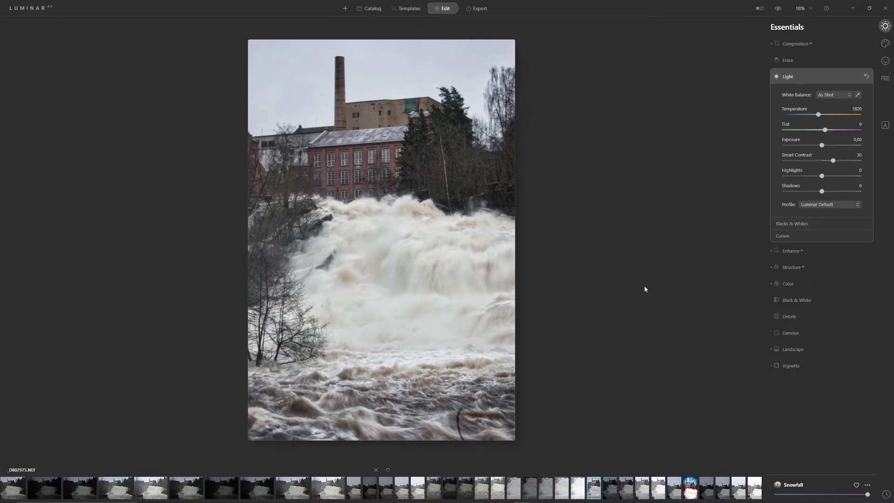
left_click(795, 224)
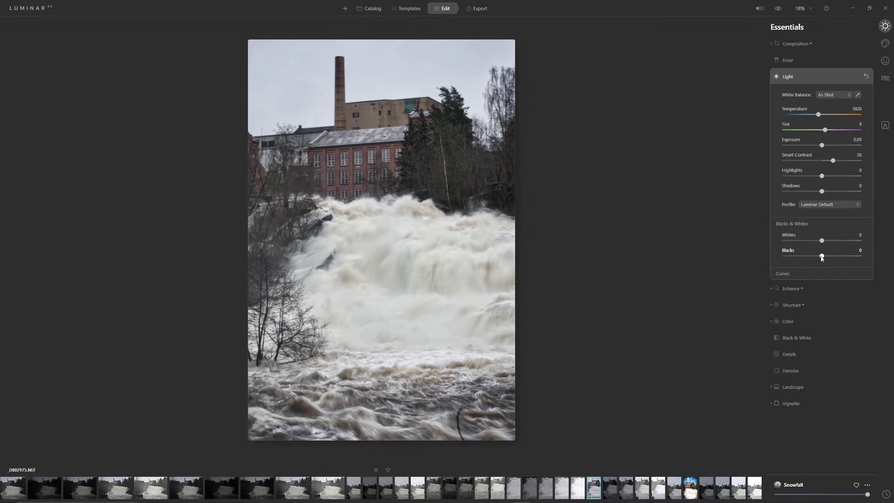
left_click_drag(822, 258, 821, 259)
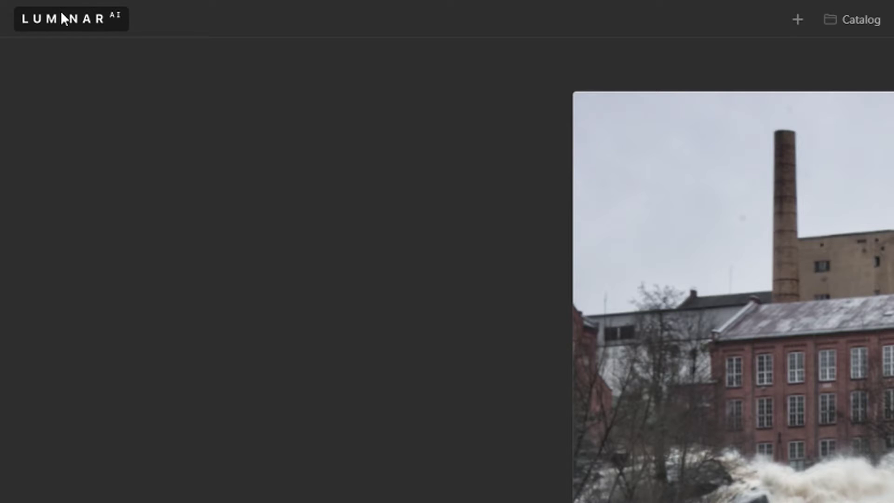
Step: Show the histogram over the editing view
left_click(64, 19)
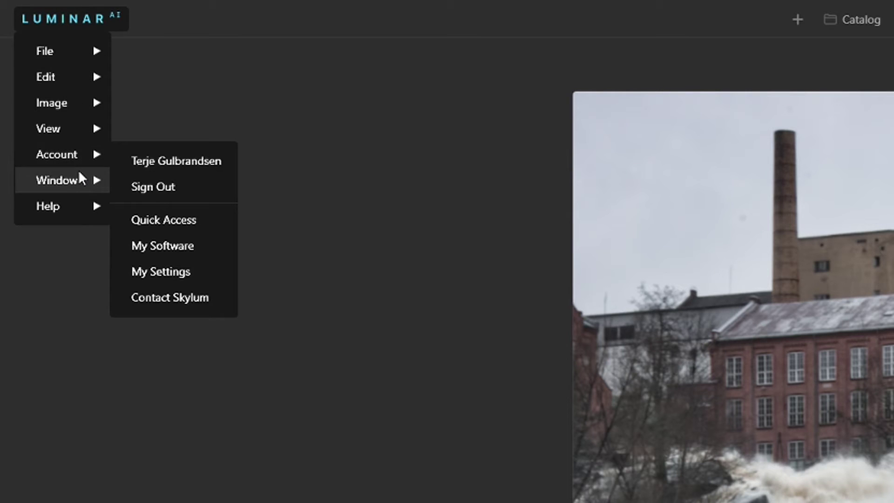
mouse_move(88, 133)
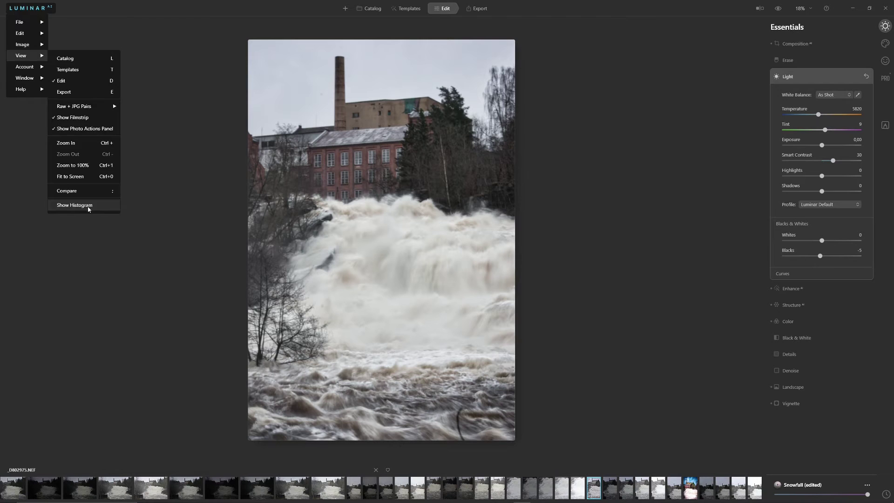
left_click(203, 480)
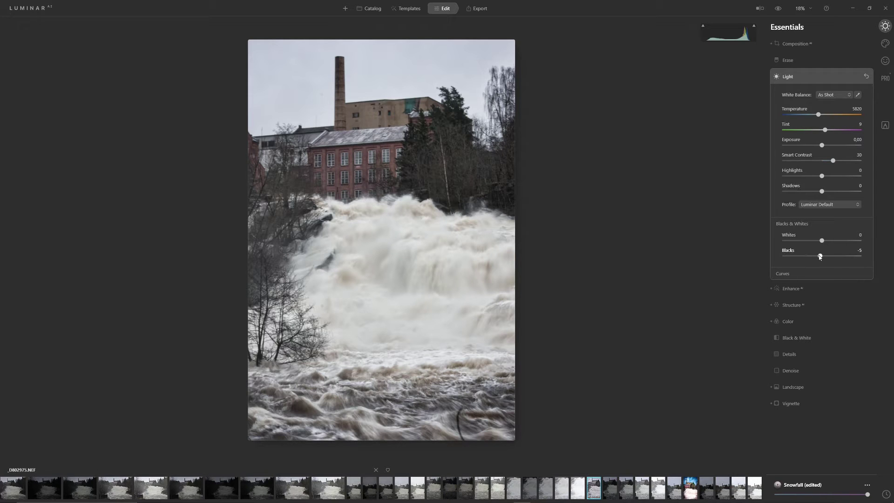
Step: Adjust the photo's light by setting Blacks to -72, Whites to 86 and Highlights to -45
left_click_drag(820, 257, 805, 257)
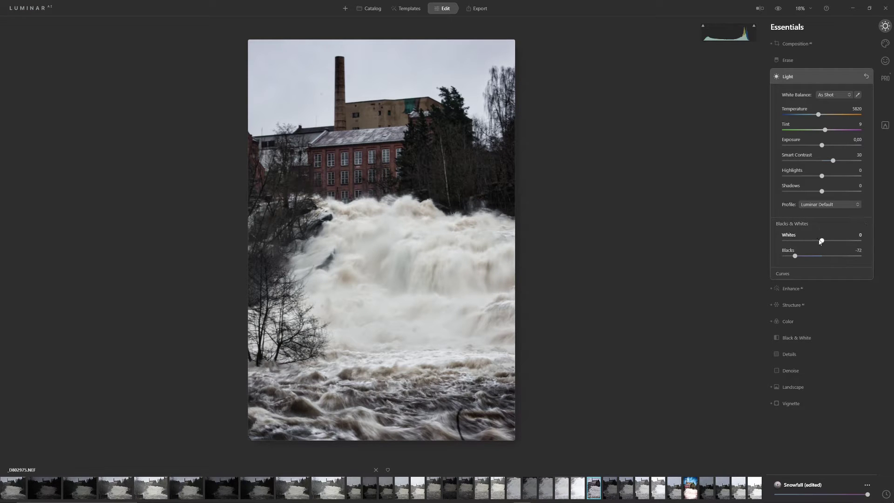
left_click_drag(822, 241, 850, 241)
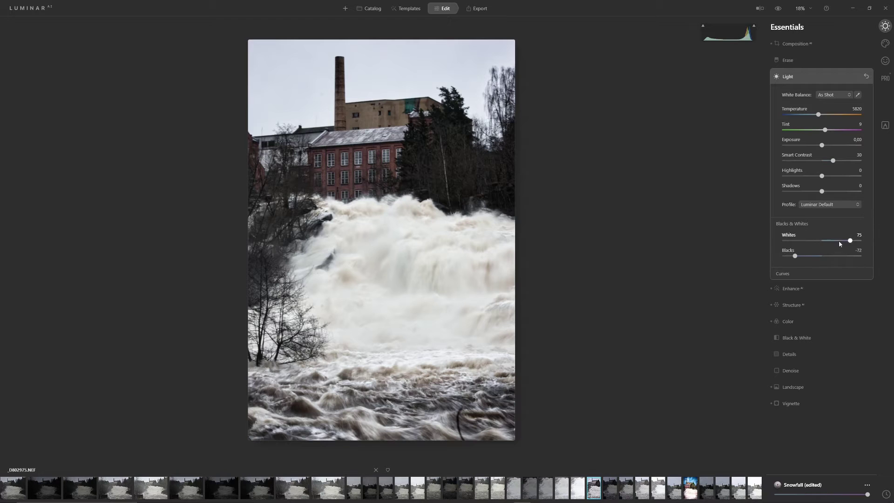
left_click_drag(852, 241, 856, 240)
left_click_drag(823, 177, 806, 181)
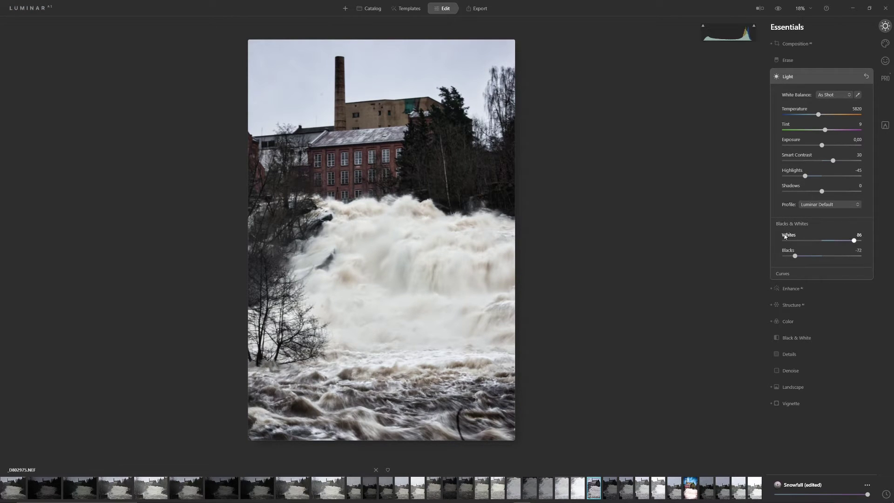
Step: Set the Accent amount to 85 in the Enhance AI tool
left_click(792, 289)
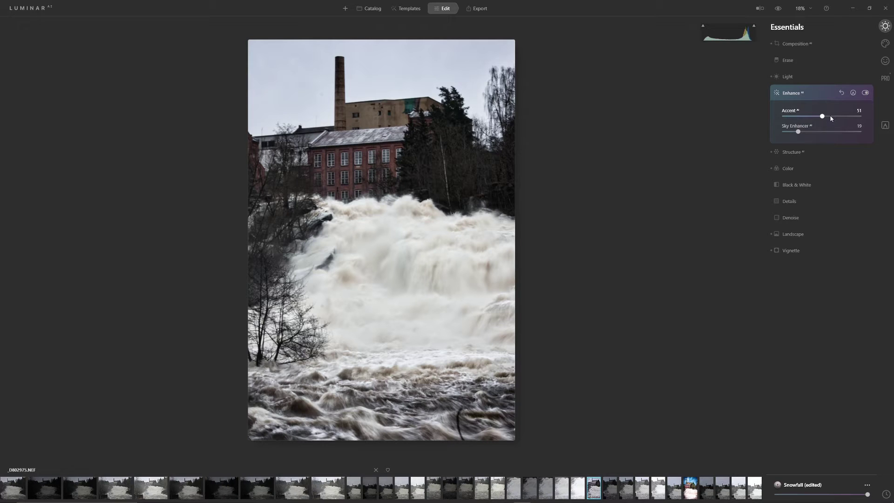
left_click_drag(835, 118, 848, 118)
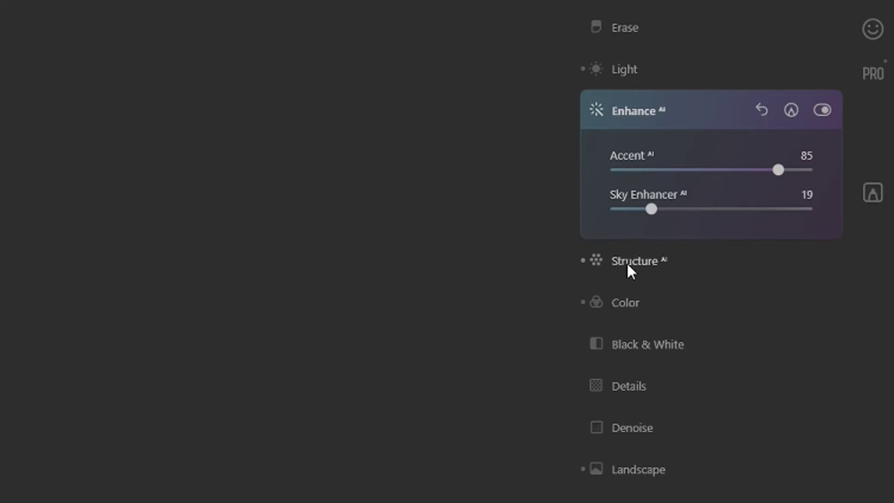
Step: Set the Structure AI Amount to 62 and its Boost to 12
left_click(791, 153)
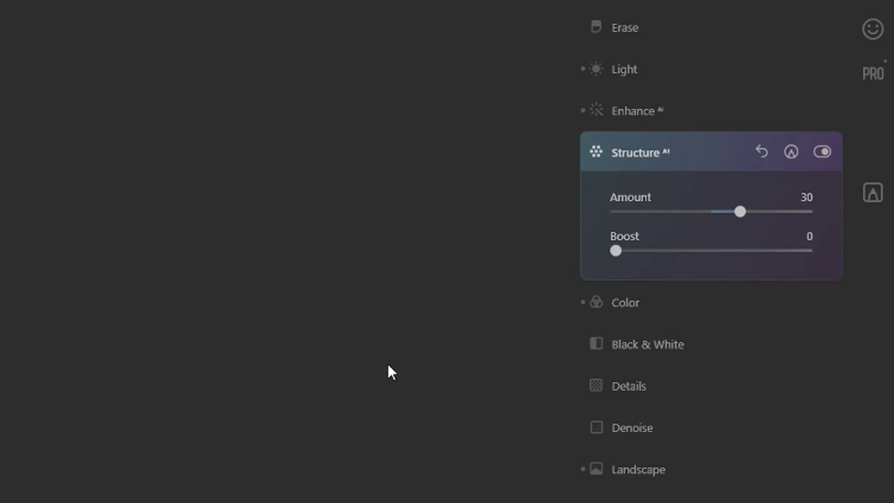
left_click(760, 211)
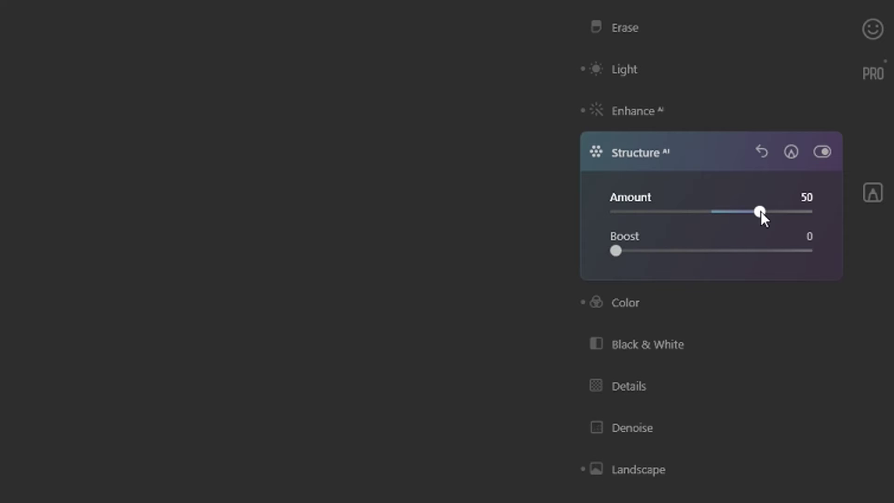
left_click(773, 211)
left_click_drag(772, 212, 771, 212)
left_click(638, 251)
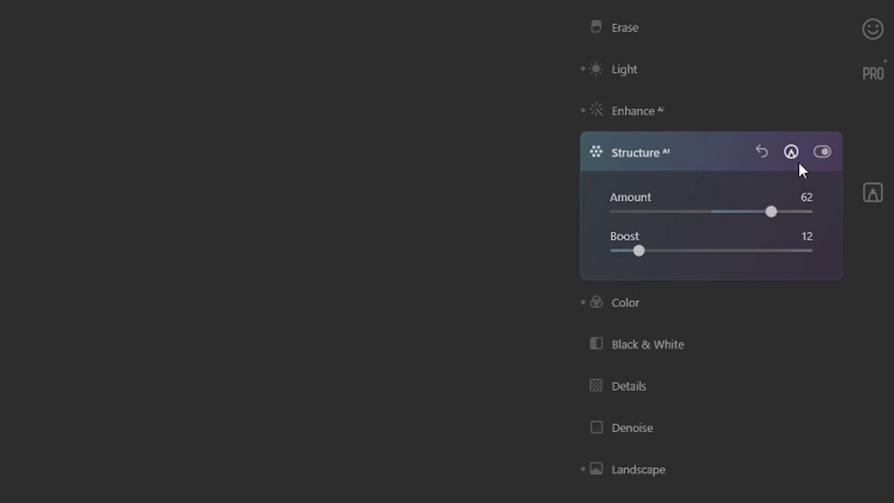
Step: Paint the Structure AI mask over the red brick building using a smaller brush with Softness 72, with the clipping warnings turned off
left_click(791, 152)
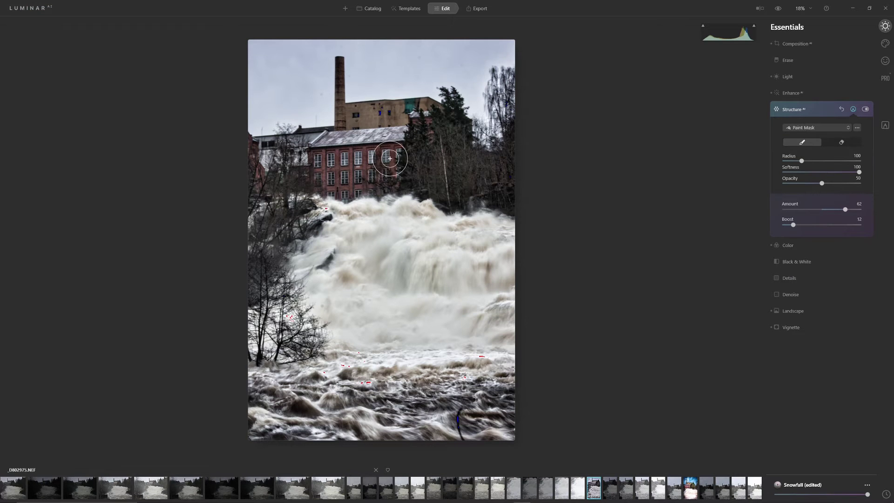
left_click(839, 171)
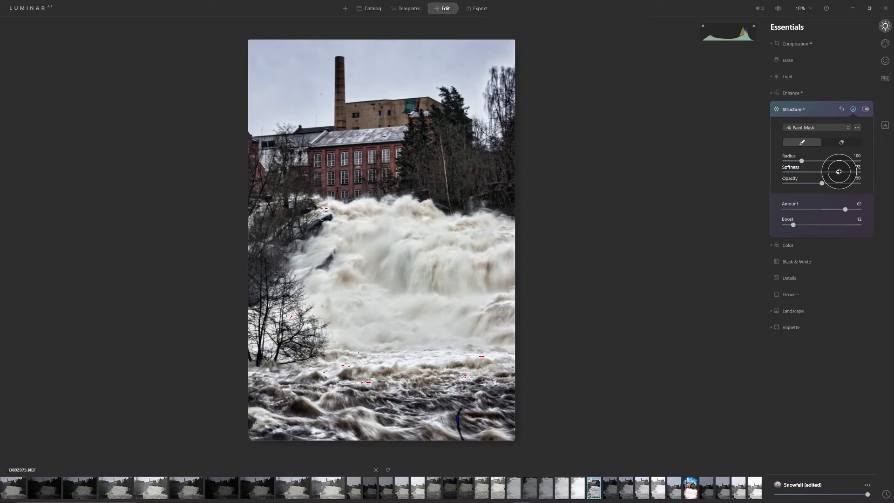
left_click_drag(801, 161, 795, 163)
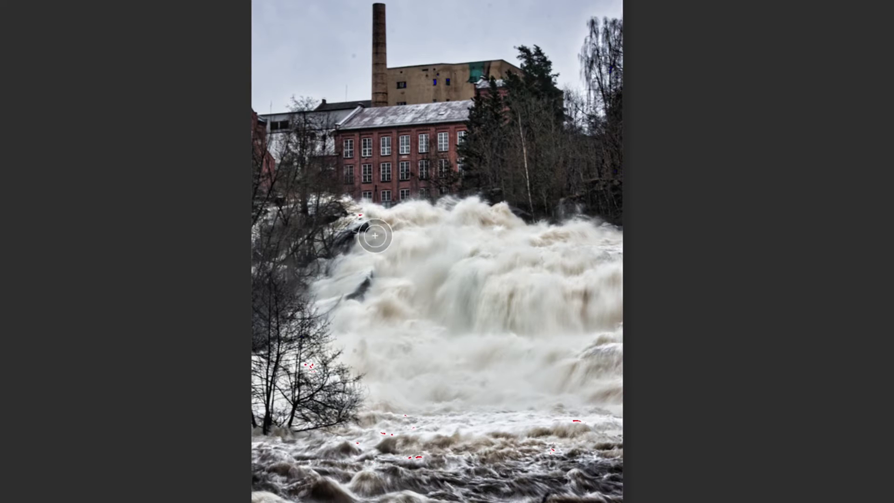
key("j")
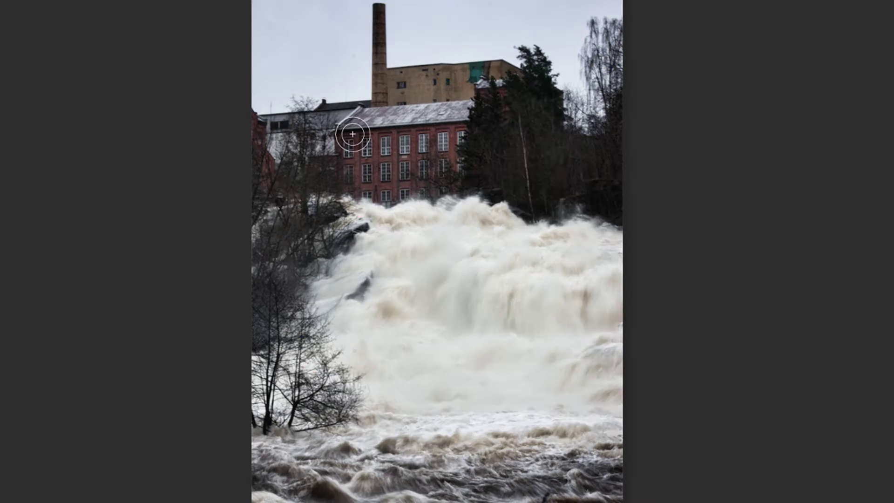
left_click_drag(353, 136, 438, 140)
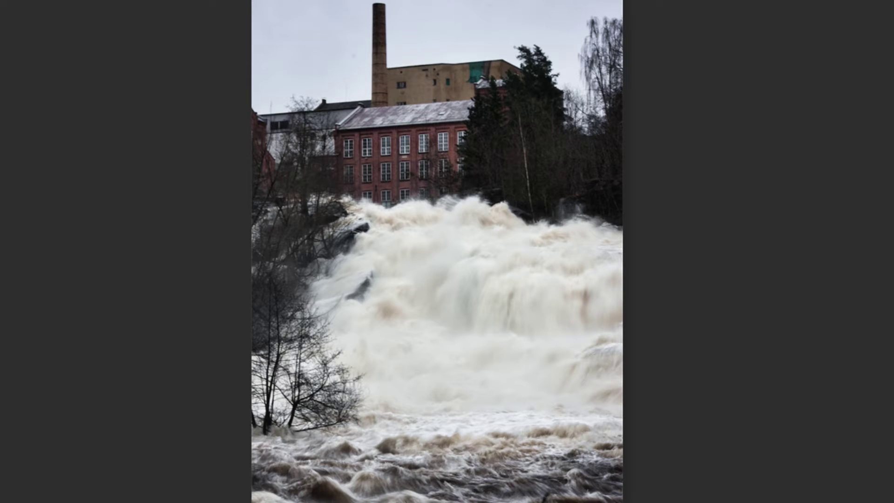
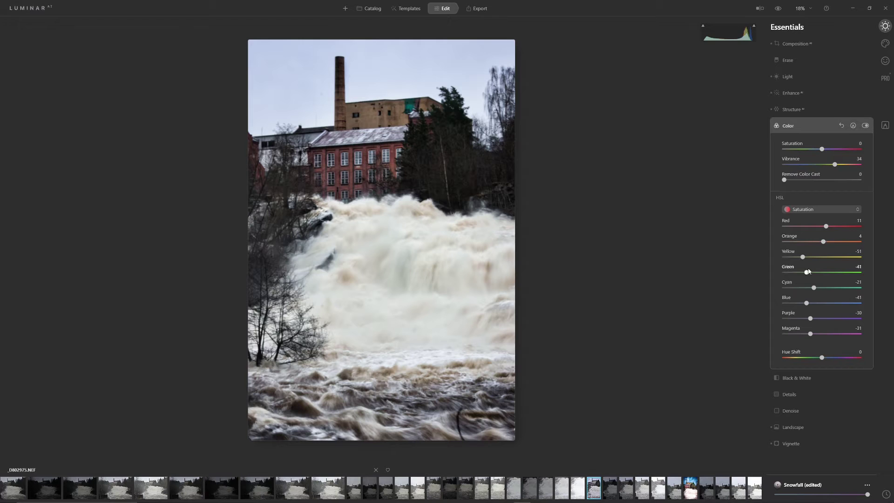
Step: Set the HSL saturation to Yellow 5, Green 8, Cyan 16, Blue 23, Purple 22 and Magenta 26
left_click_drag(807, 273, 818, 273)
left_click_drag(803, 257, 823, 257)
left_click_drag(807, 303, 832, 320)
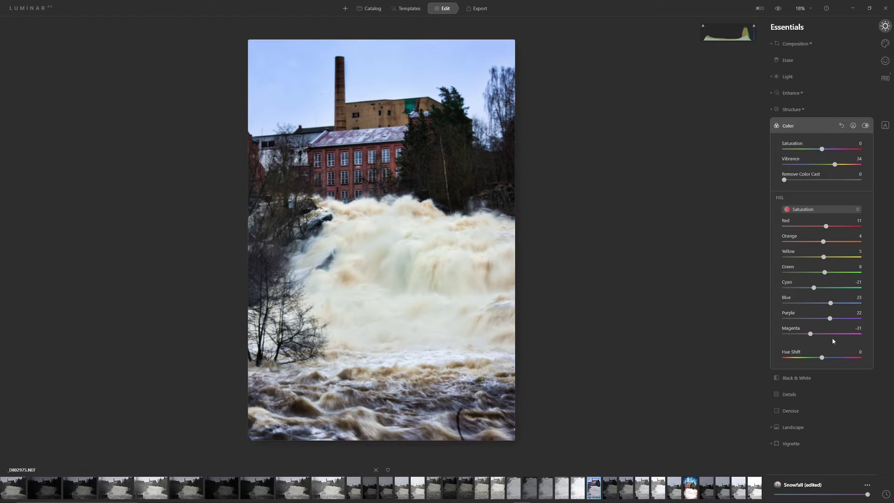
left_click(832, 334)
left_click_drag(815, 289, 829, 288)
Step: Erase the Color adjustments from the waterfall with a mask brush of Radius 128 and Opacity 100, and set the overall Saturation to 12
left_click(853, 126)
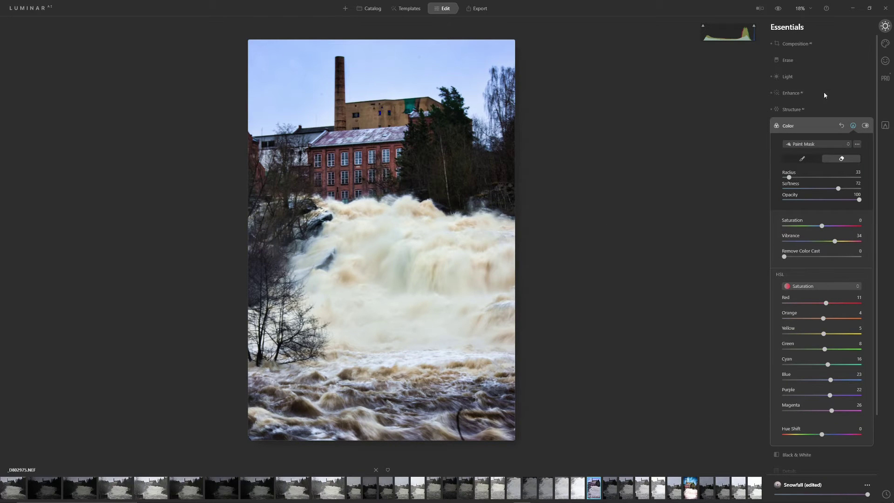
left_click(842, 160)
mouse_move(349, 216)
left_mouse_down()
mouse_move(468, 227)
mouse_move(494, 259)
mouse_move(516, 332)
mouse_move(383, 418)
mouse_move(497, 423)
mouse_move(253, 434)
mouse_move(323, 385)
mouse_move(465, 365)
mouse_move(465, 286)
mouse_move(497, 396)
mouse_move(409, 262)
mouse_move(326, 254)
mouse_move(412, 245)
mouse_move(478, 254)
mouse_move(376, 278)
mouse_move(445, 304)
mouse_move(398, 332)
mouse_move(419, 352)
mouse_move(382, 341)
mouse_move(361, 344)
mouse_move(364, 353)
mouse_move(350, 350)
mouse_move(353, 311)
mouse_move(336, 309)
mouse_move(360, 283)
mouse_move(317, 289)
mouse_move(311, 251)
mouse_move(325, 226)
mouse_move(327, 289)
mouse_move(313, 353)
mouse_move(323, 372)
mouse_move(297, 381)
mouse_move(274, 321)
mouse_move(295, 302)
mouse_move(250, 336)
mouse_move(259, 368)
left_mouse_up()
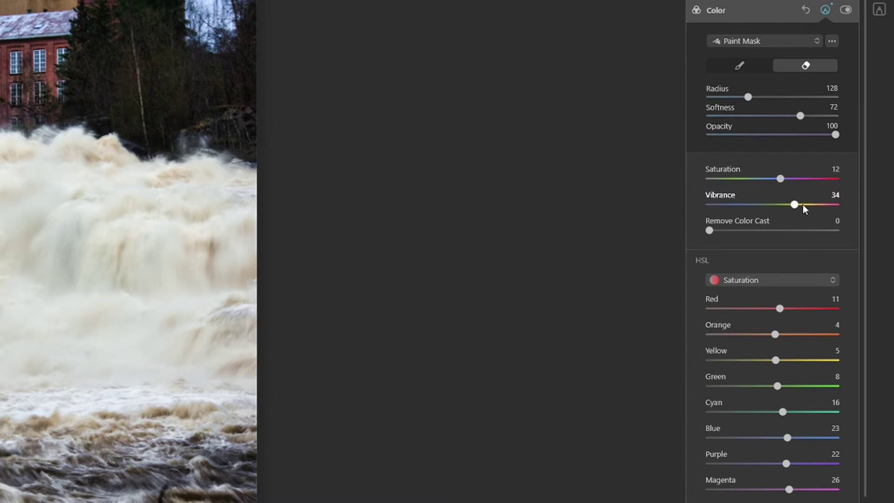
left_click(779, 7)
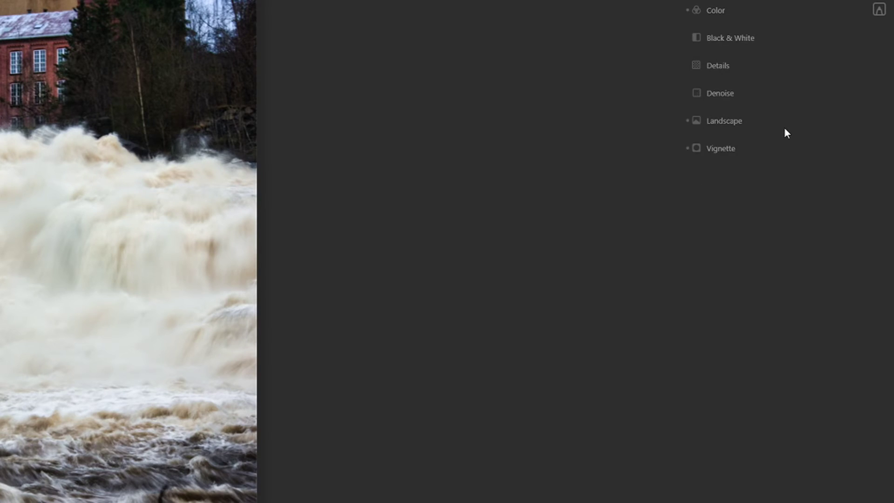
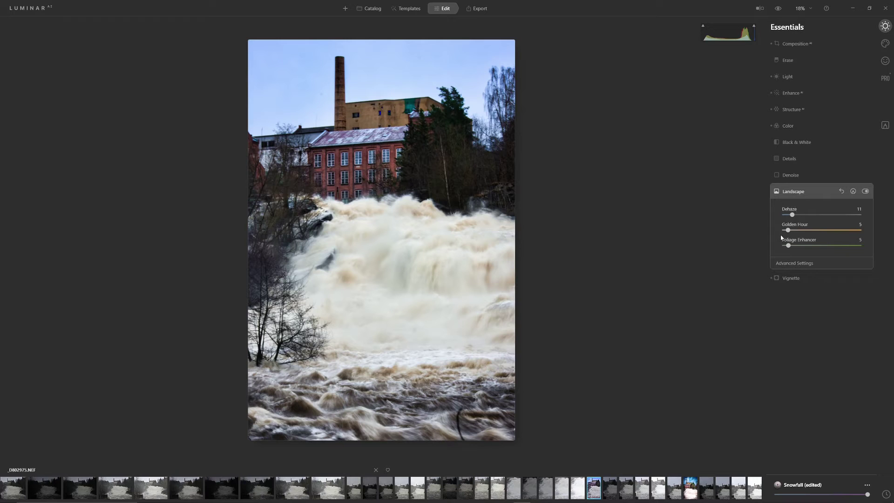
Step: Set Landscape Dehaze to 26 and Golden Hour to 27, and erase the effect from the waterfall at 75 Opacity
left_click_drag(797, 217, 805, 216)
left_click_drag(798, 232, 805, 232)
left_click(854, 191)
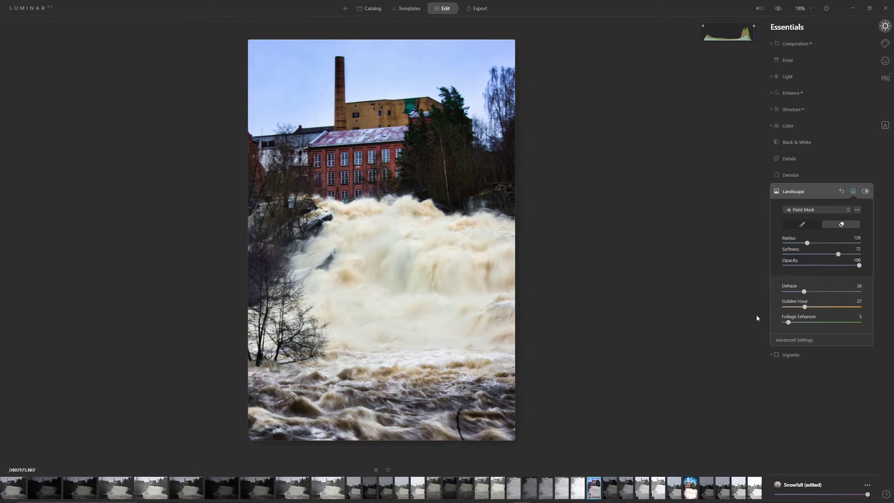
left_click(838, 266)
left_click_drag(839, 266, 841, 267)
mouse_move(349, 225)
left_mouse_down()
mouse_move(404, 227)
mouse_move(376, 229)
mouse_move(401, 218)
mouse_move(484, 230)
mouse_move(500, 300)
mouse_move(510, 236)
mouse_move(501, 439)
mouse_move(366, 251)
mouse_move(425, 229)
mouse_move(427, 218)
mouse_move(358, 231)
mouse_move(340, 216)
mouse_move(313, 274)
mouse_move(337, 312)
mouse_move(334, 296)
mouse_move(423, 304)
mouse_move(423, 341)
mouse_move(440, 341)
mouse_move(397, 359)
mouse_move(442, 331)
mouse_move(426, 338)
mouse_move(435, 334)
mouse_move(376, 324)
mouse_move(380, 331)
mouse_move(361, 342)
mouse_move(365, 353)
mouse_move(345, 355)
mouse_move(447, 359)
mouse_move(369, 370)
mouse_move(344, 355)
mouse_move(341, 335)
mouse_move(346, 353)
mouse_move(329, 373)
mouse_move(275, 374)
left_mouse_up()
Step: Replace the sky with Sky AI, trying Blue Sky 5 and Blue Sky 4 before choosing Blue Sky 3
left_click(885, 43)
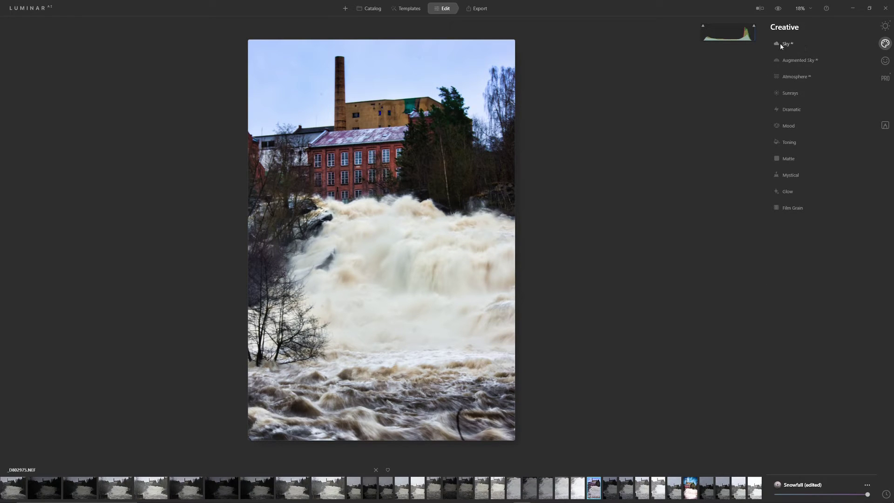
left_click(780, 44)
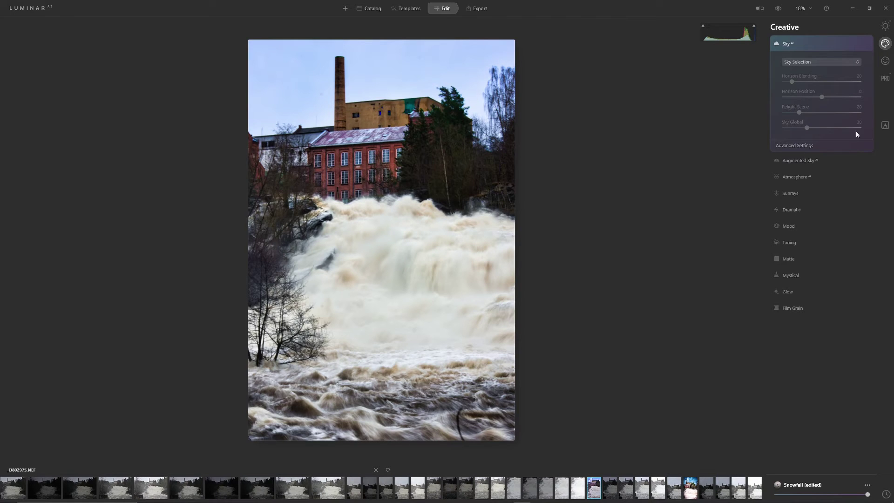
left_click(822, 61)
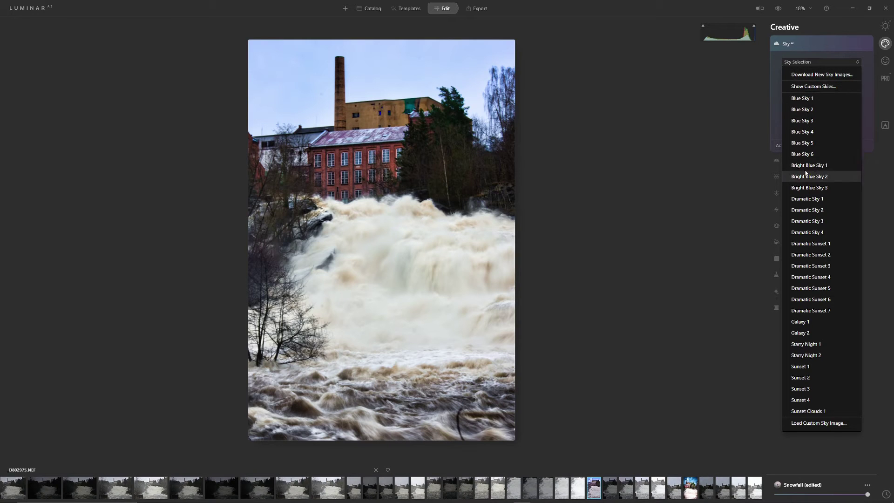
left_click(807, 144)
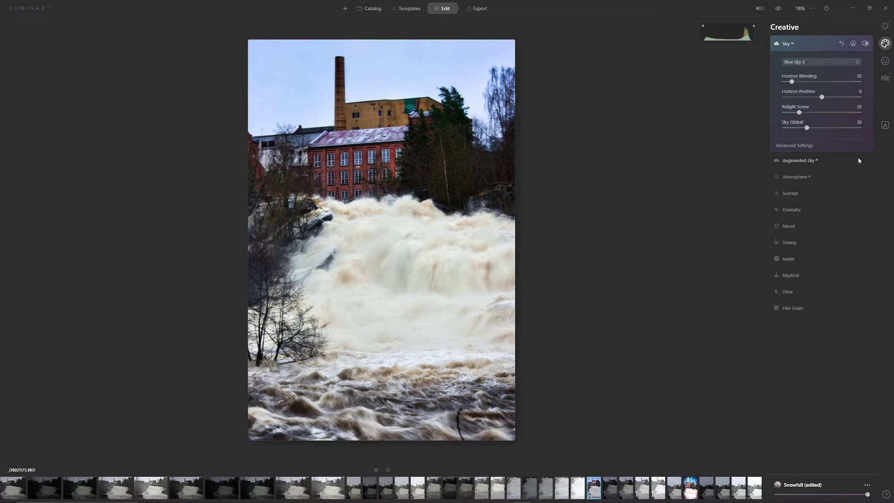
left_click(826, 62)
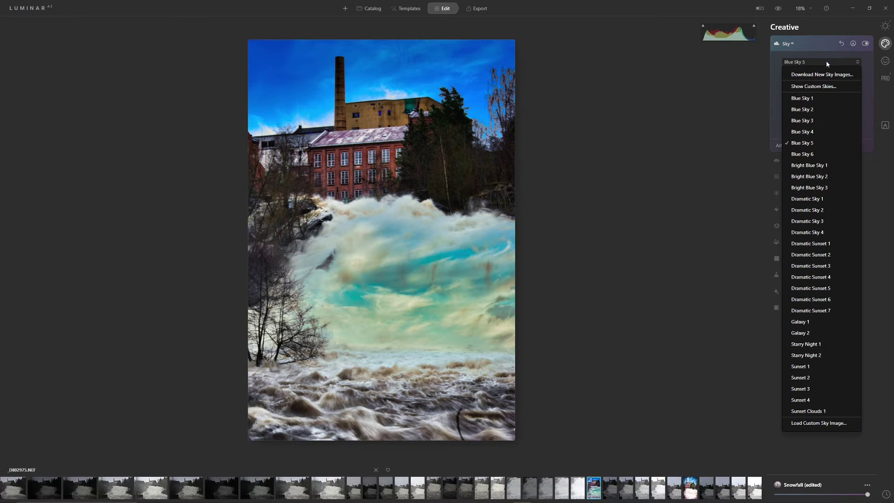
left_click(813, 132)
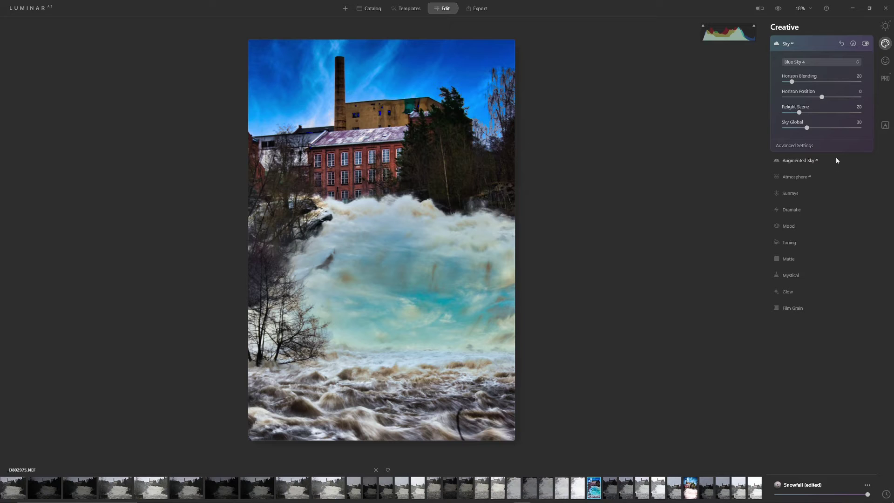
mouse_move(784, 144)
left_click(822, 62)
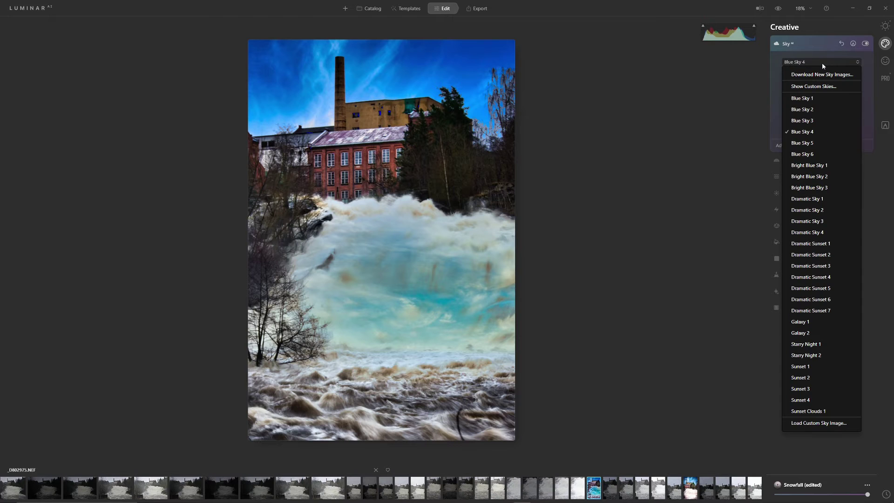
left_click(802, 121)
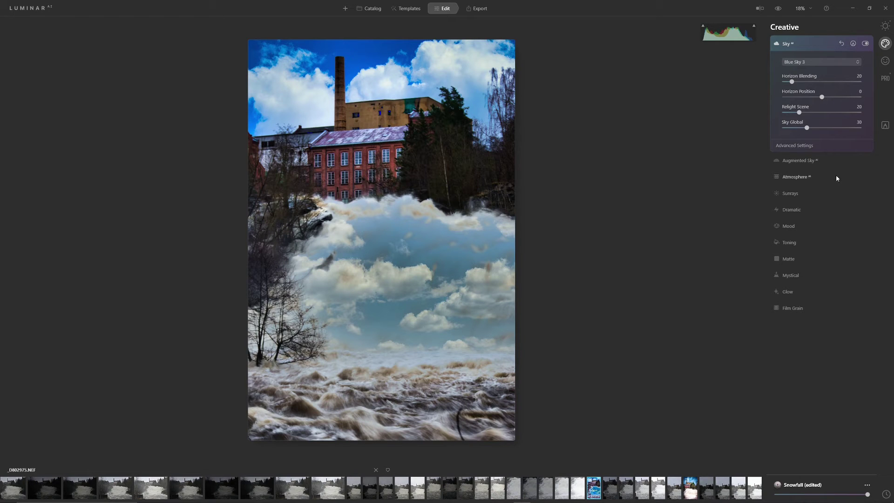
Step: Erase the replacement sky from the waterfall and river with the mask brush at 100 Opacity
left_click(852, 44)
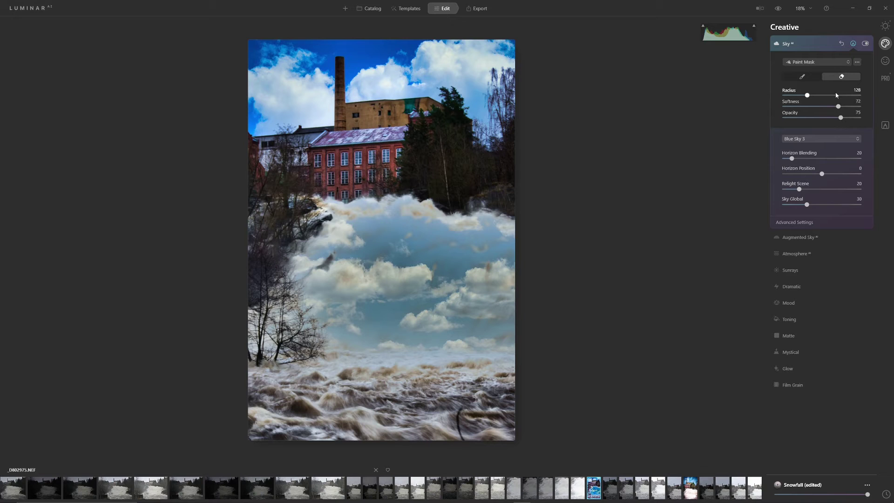
left_click_drag(841, 117, 859, 118)
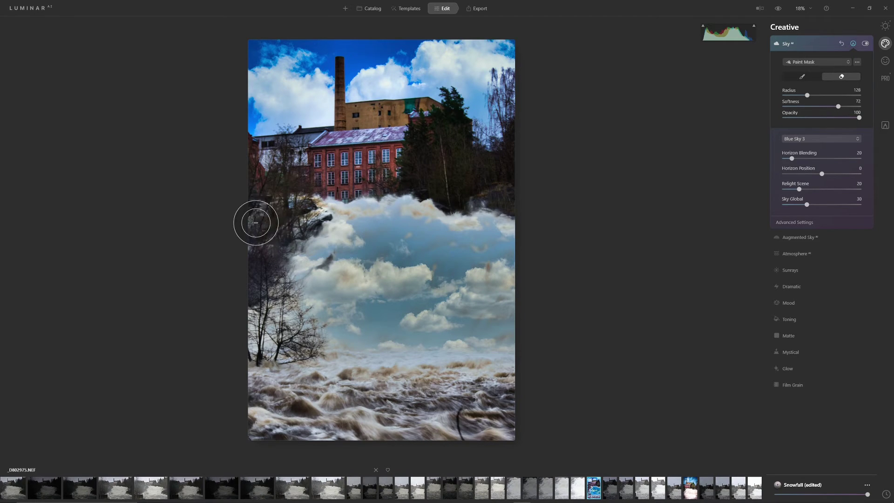
mouse_move(250, 194)
left_mouse_down()
mouse_move(433, 180)
mouse_move(519, 186)
mouse_move(281, 196)
mouse_move(519, 204)
mouse_move(262, 252)
mouse_move(332, 208)
mouse_move(455, 242)
mouse_move(309, 331)
mouse_move(592, 313)
mouse_move(247, 309)
mouse_move(227, 379)
mouse_move(619, 417)
mouse_move(277, 408)
left_mouse_up()
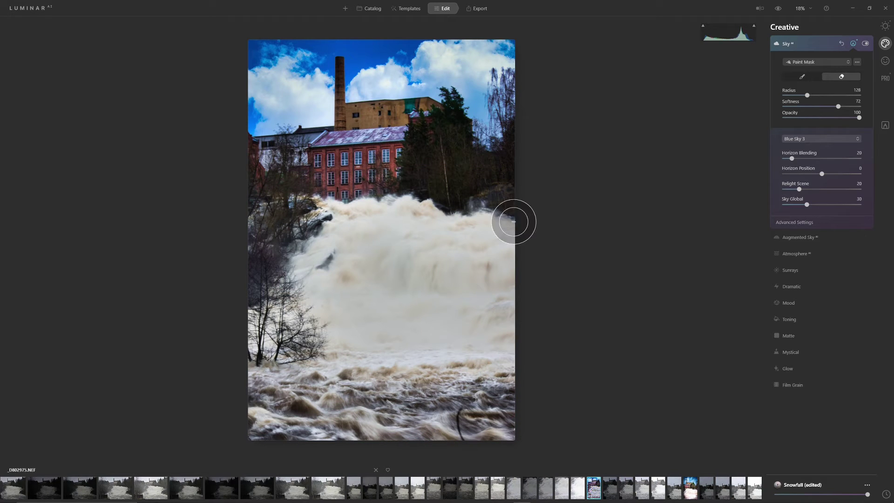
Step: Adjust the new sky to Sky Defocus 23, Sky Exposure 69, Sky Temperature 16, Relight Scene 27 and Horizon Position -33
left_click(811, 227)
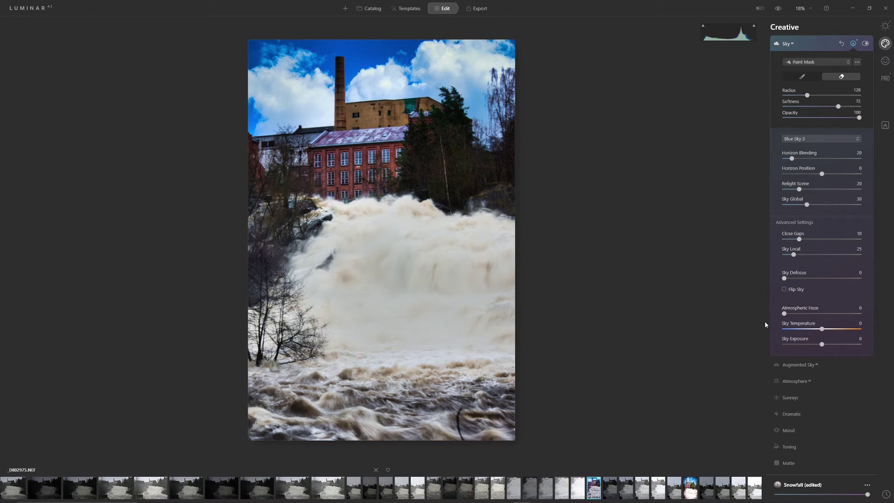
left_click(797, 279)
left_click(841, 345)
left_click_drag(842, 347, 851, 345)
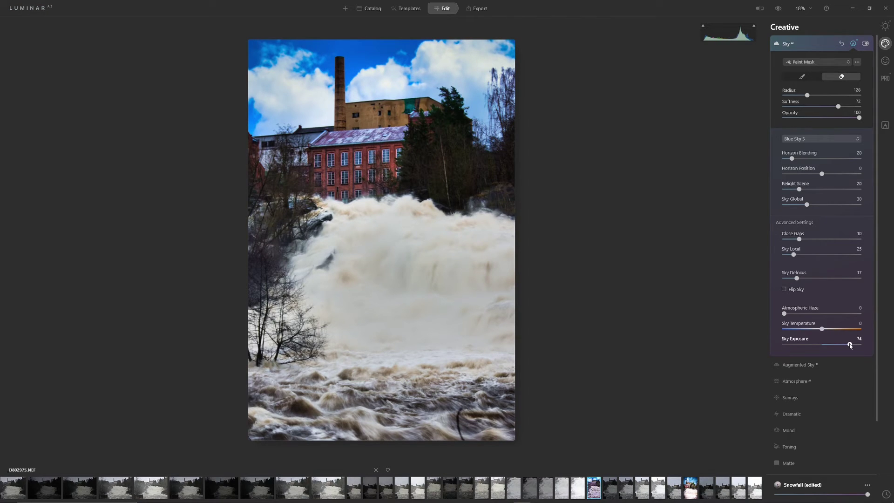
left_click_drag(849, 346, 847, 345)
left_click(827, 329)
left_click(829, 329)
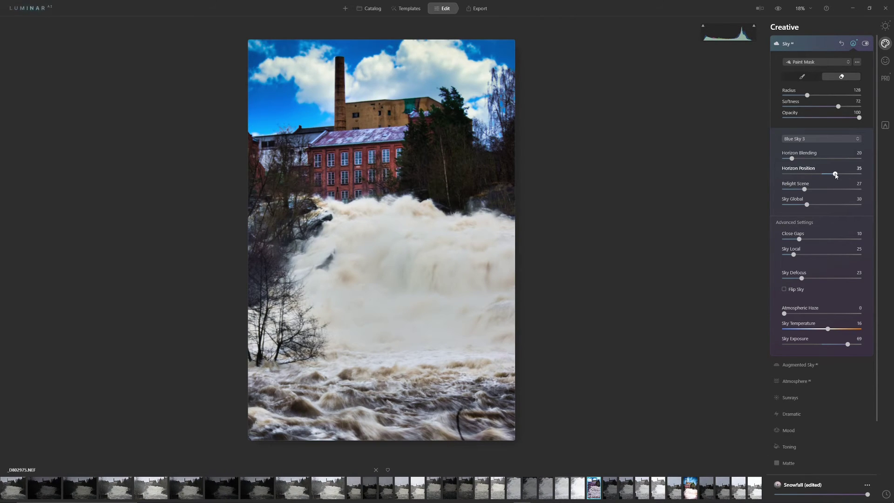
left_click(809, 175)
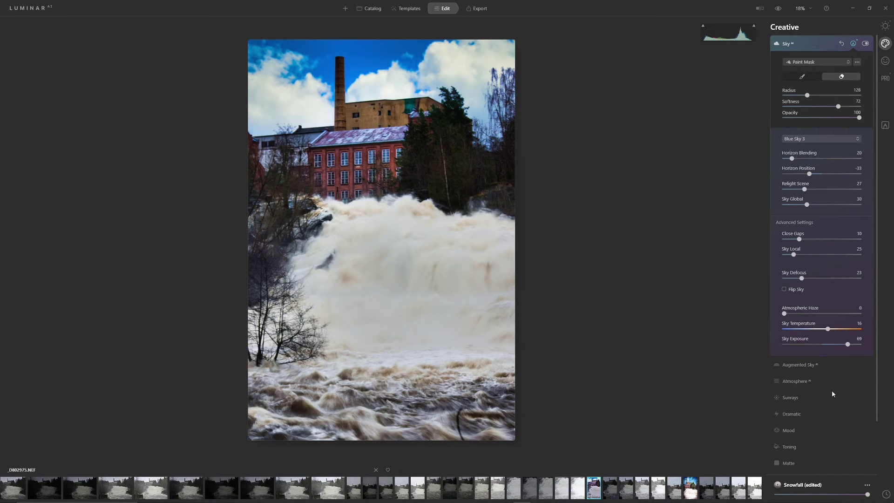
Step: Apply the Mystical effect with an Amount of 32 and erase it from the waterfall using a mask brush at 100 Opacity
scroll(829, 394, "down", 2)
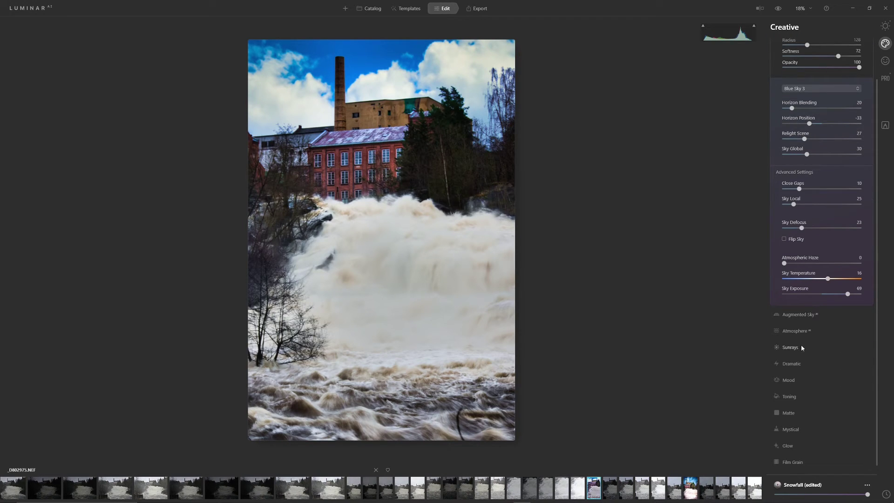
left_click(793, 429)
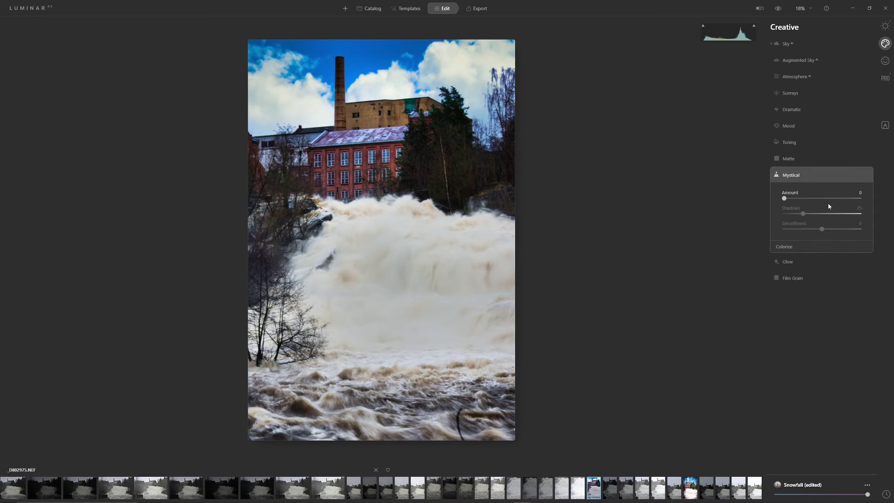
left_click(808, 198)
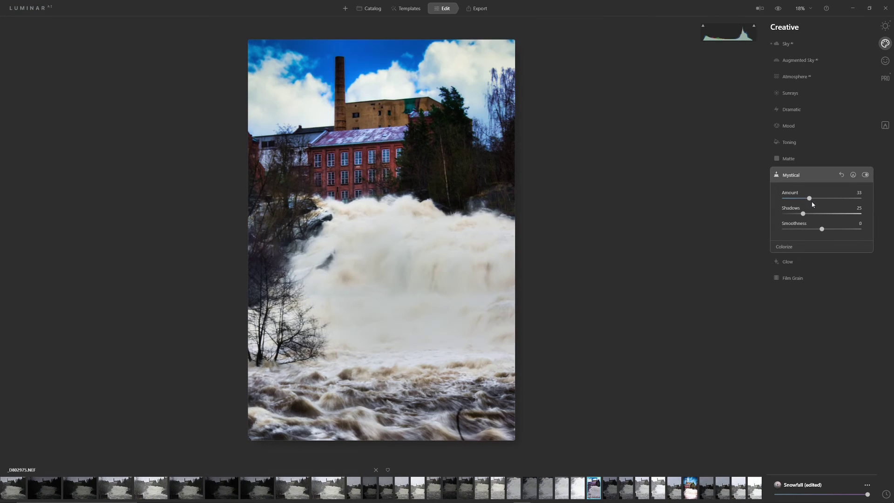
left_click(816, 199)
left_click(865, 175)
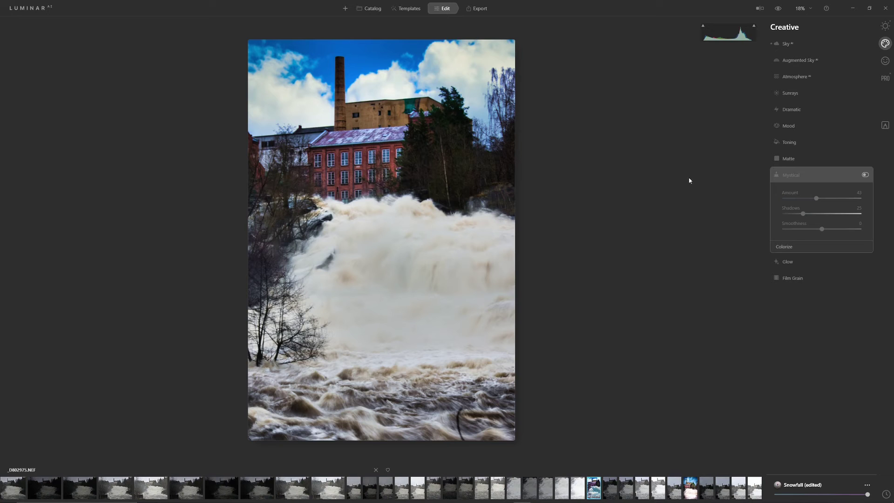
left_click(866, 175)
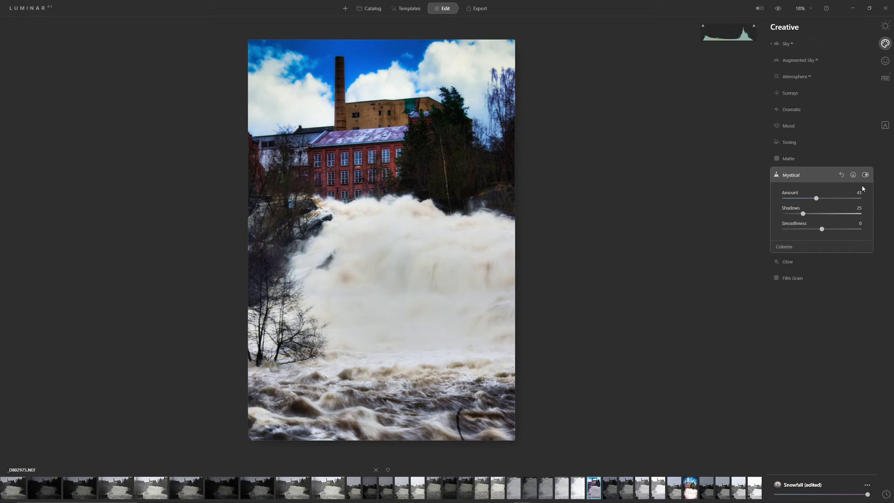
left_click(809, 200)
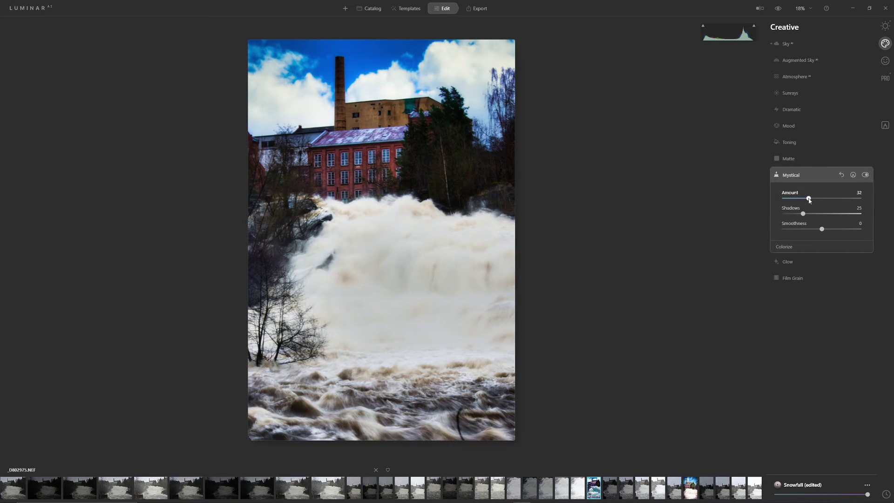
left_click(854, 175)
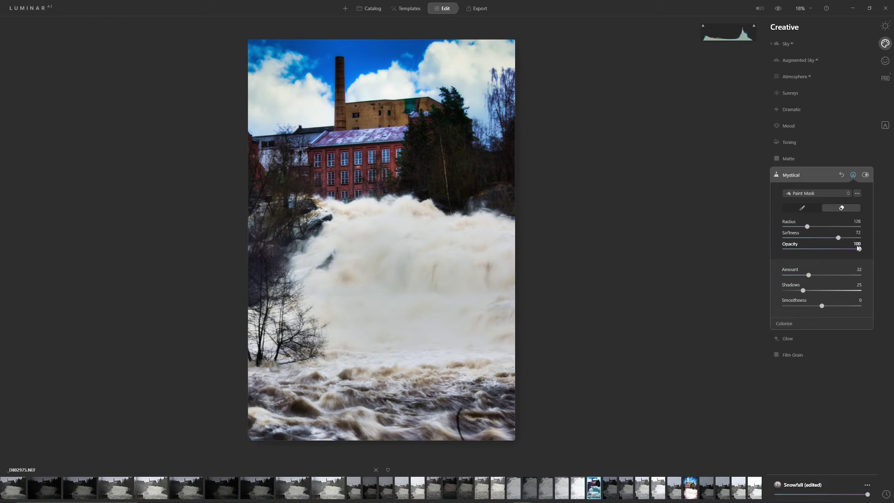
mouse_move(328, 214)
left_mouse_down()
mouse_move(444, 222)
mouse_move(490, 239)
mouse_move(485, 263)
mouse_move(529, 285)
mouse_move(337, 230)
mouse_move(336, 216)
mouse_move(317, 256)
mouse_move(325, 290)
mouse_move(308, 304)
mouse_move(350, 278)
mouse_move(406, 282)
mouse_move(338, 301)
mouse_move(468, 299)
mouse_move(384, 256)
mouse_move(516, 266)
mouse_move(486, 339)
mouse_move(533, 340)
mouse_move(448, 330)
mouse_move(349, 339)
mouse_move(513, 340)
mouse_move(329, 427)
mouse_move(530, 381)
mouse_move(511, 432)
mouse_move(240, 431)
mouse_move(396, 379)
mouse_move(304, 359)
mouse_move(423, 373)
mouse_move(358, 248)
mouse_move(310, 324)
mouse_move(236, 339)
left_mouse_up()
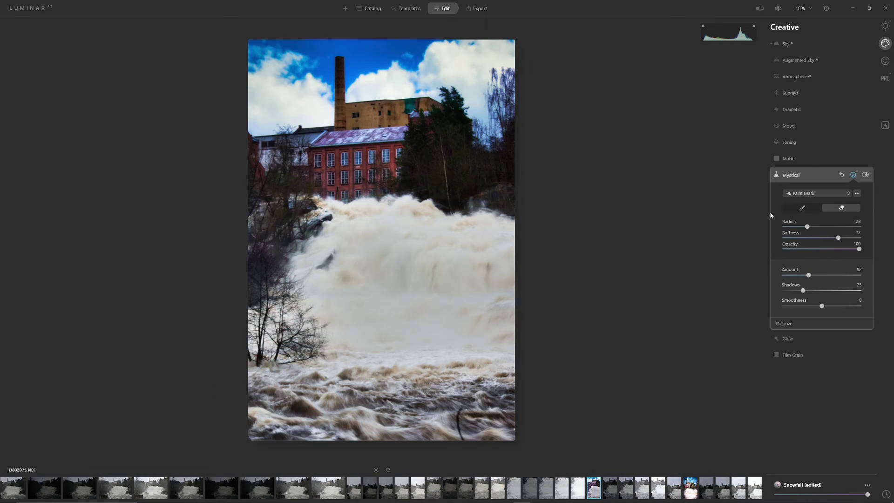
Step: Compare the photo with and without the Mystical effect
left_click(866, 175)
left_click(866, 175)
left_click(866, 176)
left_click(866, 175)
left_click(865, 175)
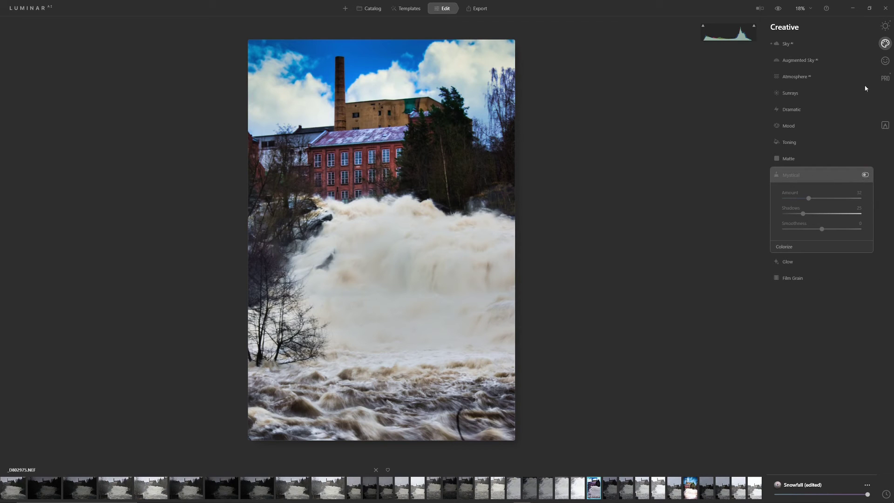
Step: Add a Soft Focus Glow to the photo, trying an Amount of 15 before lowering it slightly
left_click(797, 262)
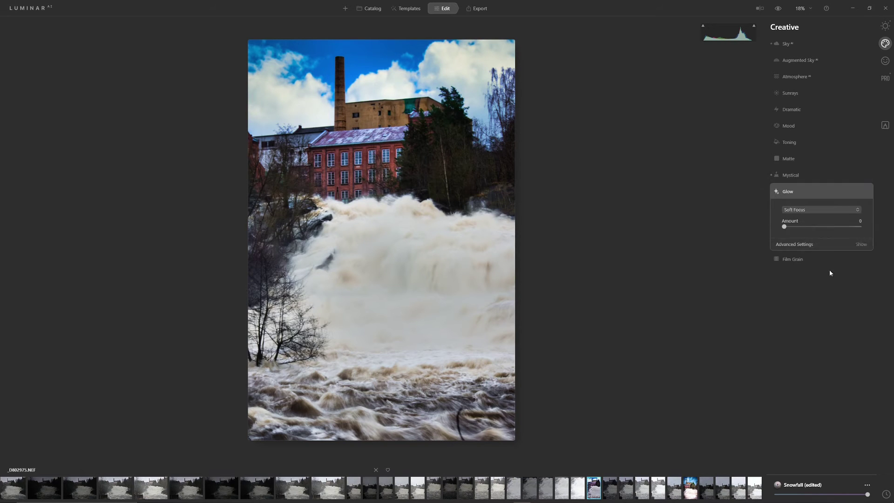
left_click(795, 226)
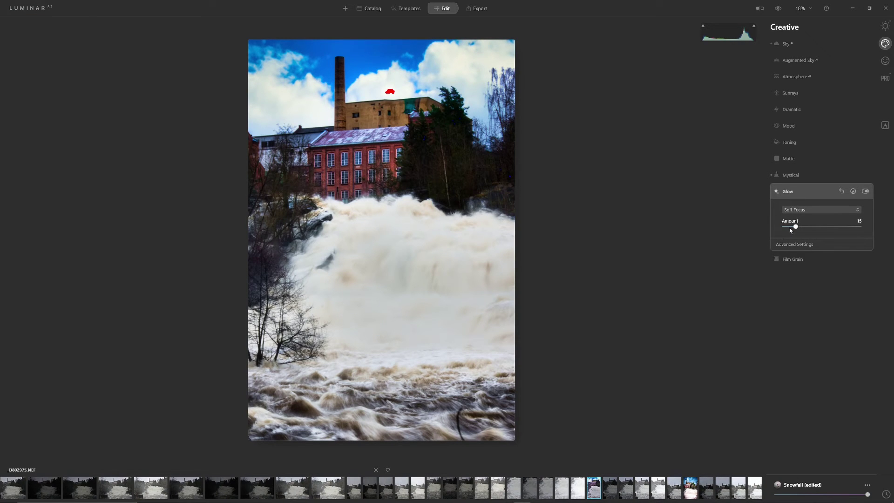
left_click(791, 228)
Step: Apply Supercontrast with Highlights Contrast 14 and Shadows Contrast about 18
left_click(886, 79)
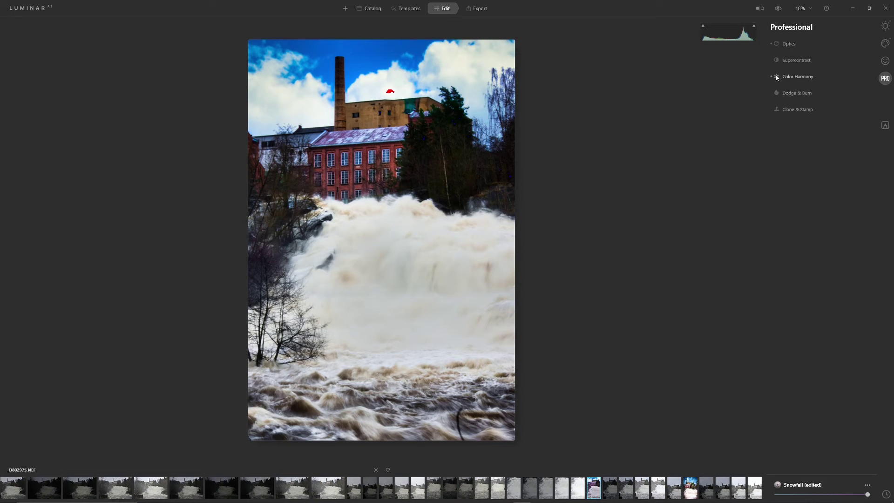
left_click(797, 65)
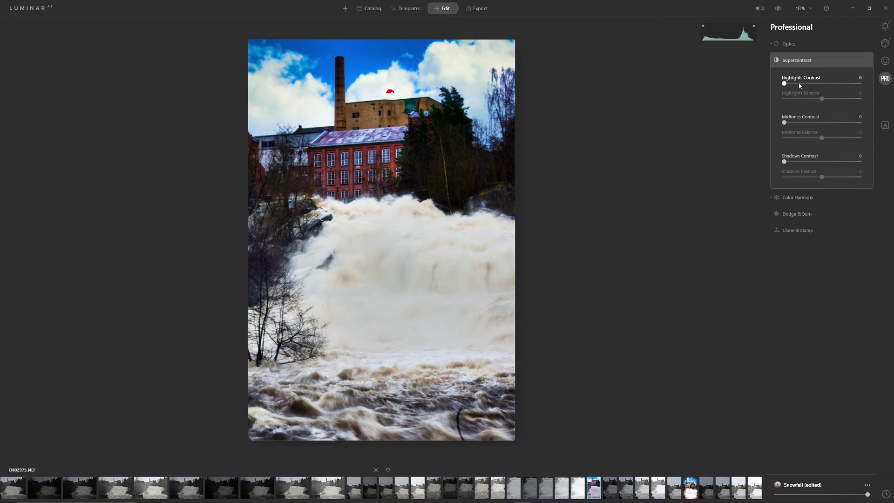
left_click(798, 83)
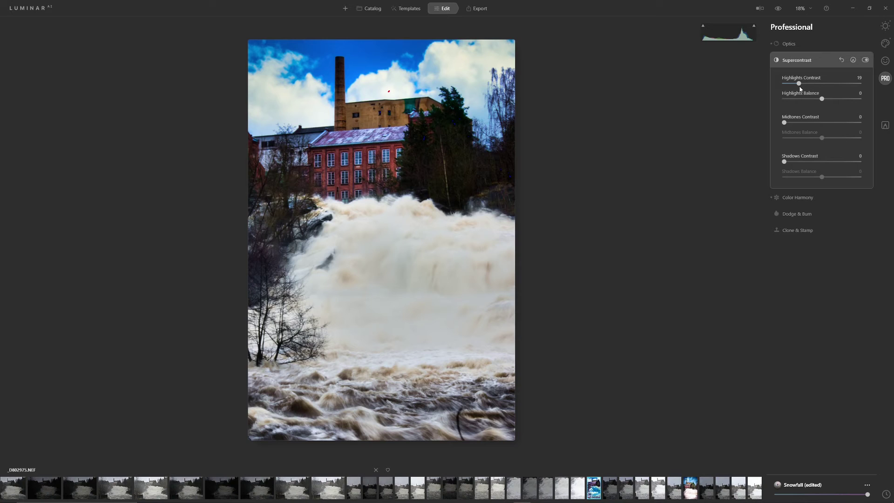
left_click(795, 84)
left_click(798, 162)
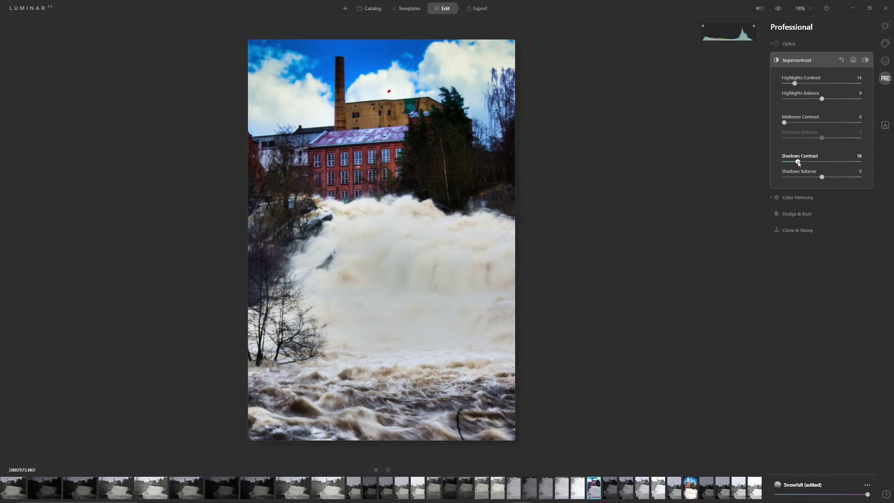
left_click_drag(798, 162, 799, 163)
Step: In Color Harmony, try a Color Contrast Amount of 24, reduce it slightly, and raise Brilliance a little
left_click(798, 199)
left_click(801, 133)
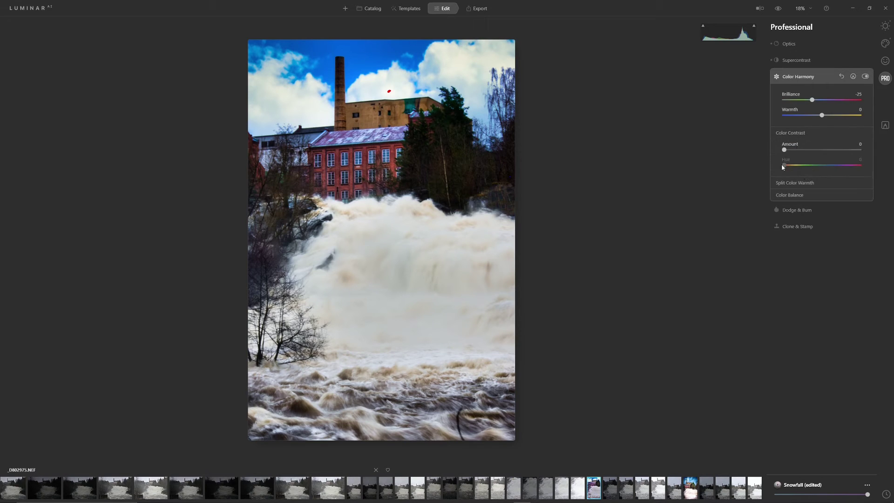
left_click(802, 150)
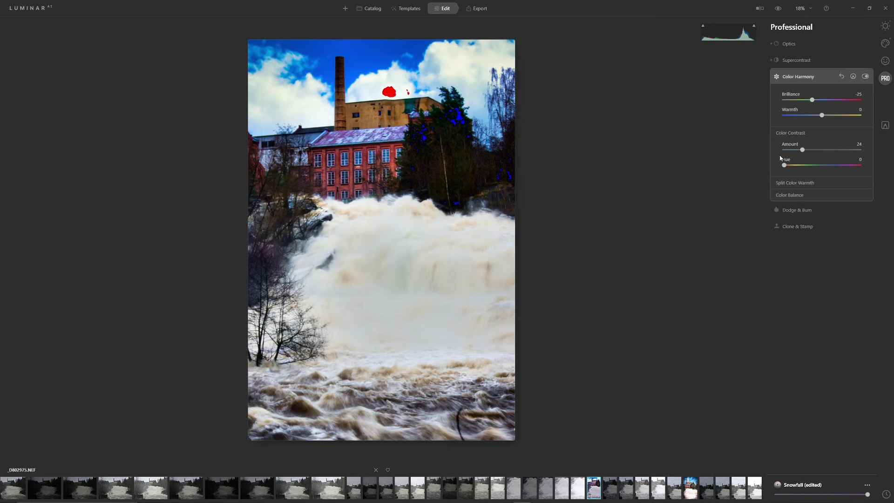
left_click_drag(801, 151, 797, 150)
left_click_drag(813, 101, 816, 100)
Step: Tone down the sky color by setting the HSL saturation of Blue to -30 and Cyan to -16
left_click(886, 27)
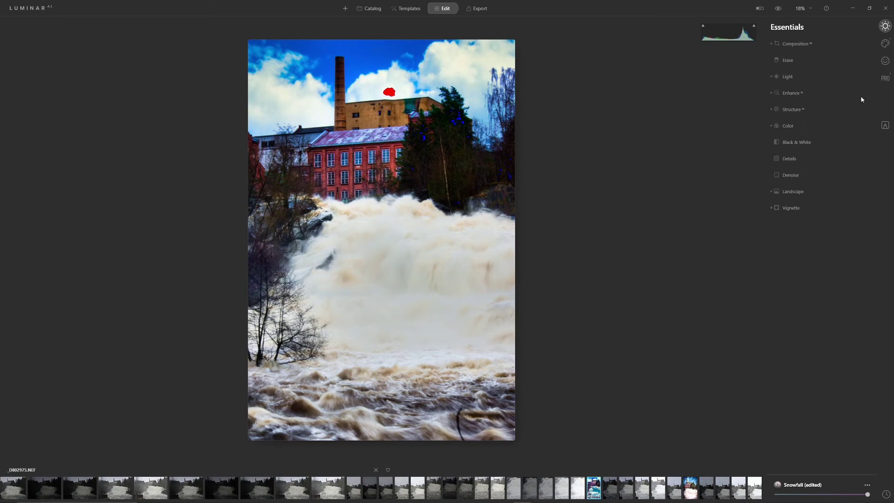
left_click(784, 129)
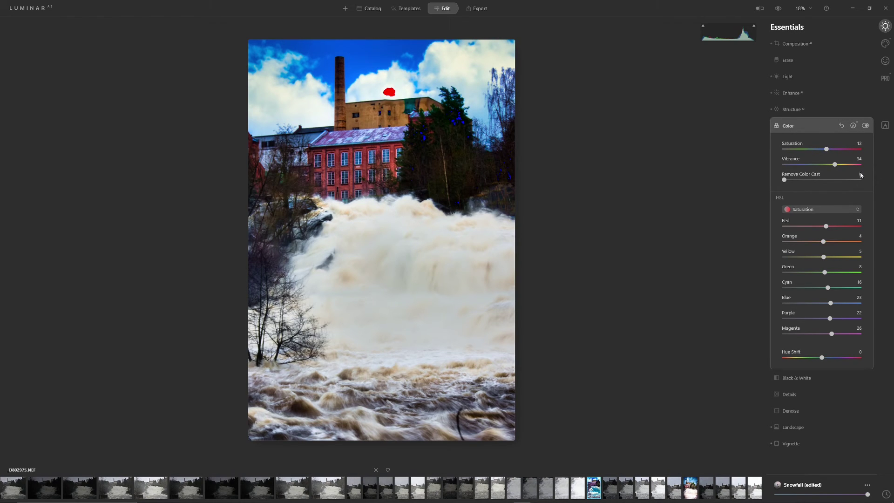
key("b")
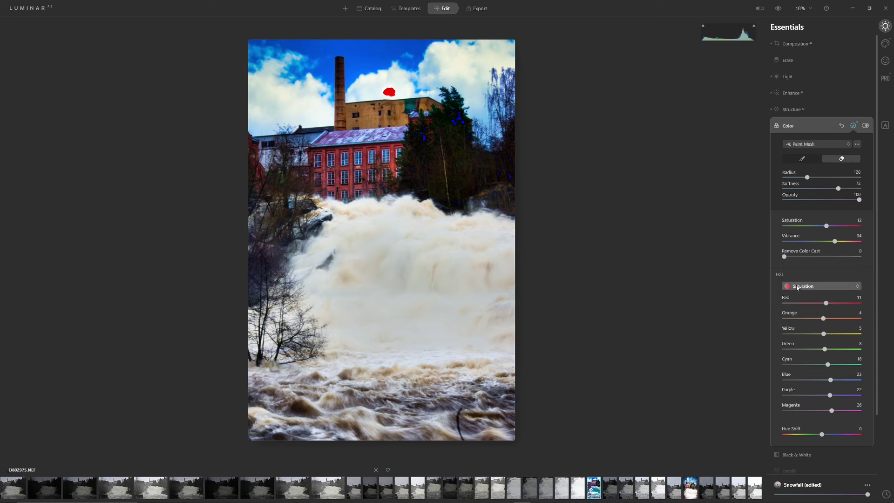
left_click_drag(831, 380, 802, 385)
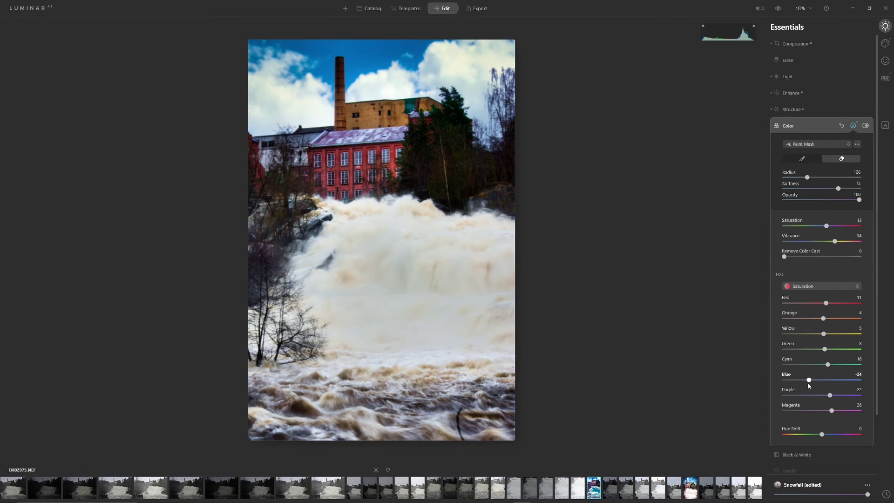
left_click_drag(809, 384, 811, 385)
left_click_drag(828, 364, 815, 366)
Step: Brighten the sky by setting the HSL luminance of Cyan to 17 and Blue to 77
left_click(816, 286)
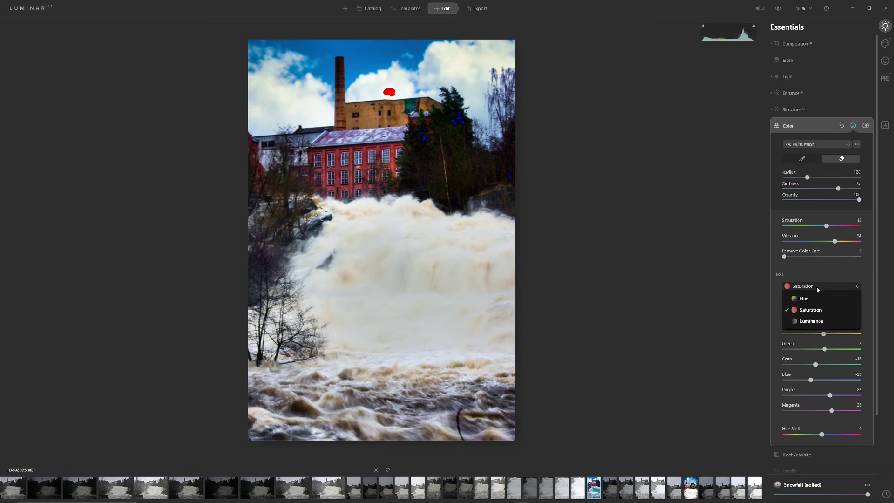
left_click(821, 321)
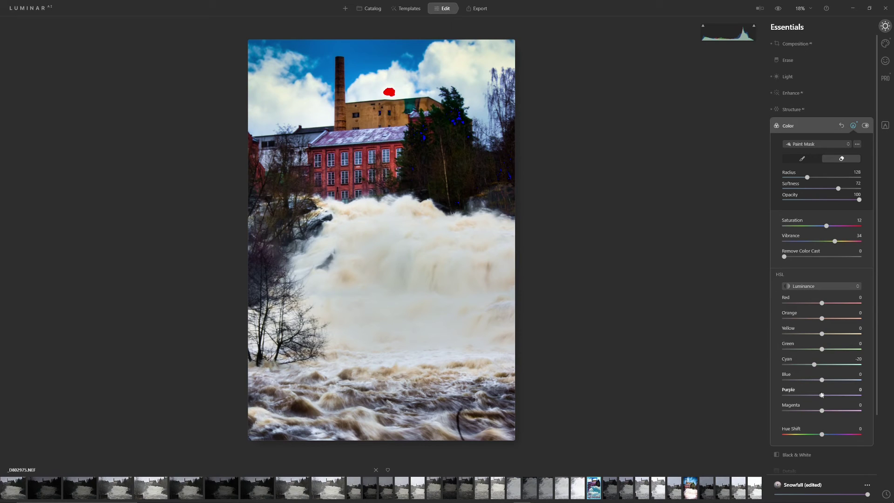
left_click_drag(815, 365, 851, 382)
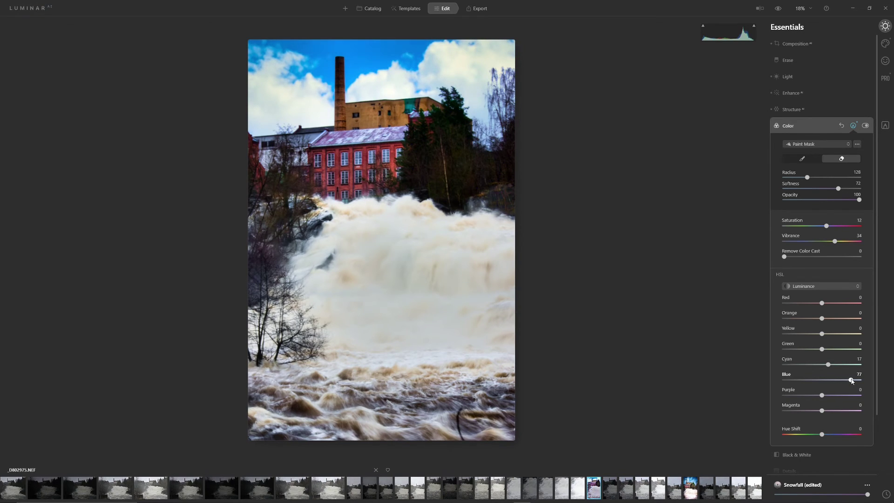
Step: Lower the HSL saturation of Blue further to -42
left_click(805, 287)
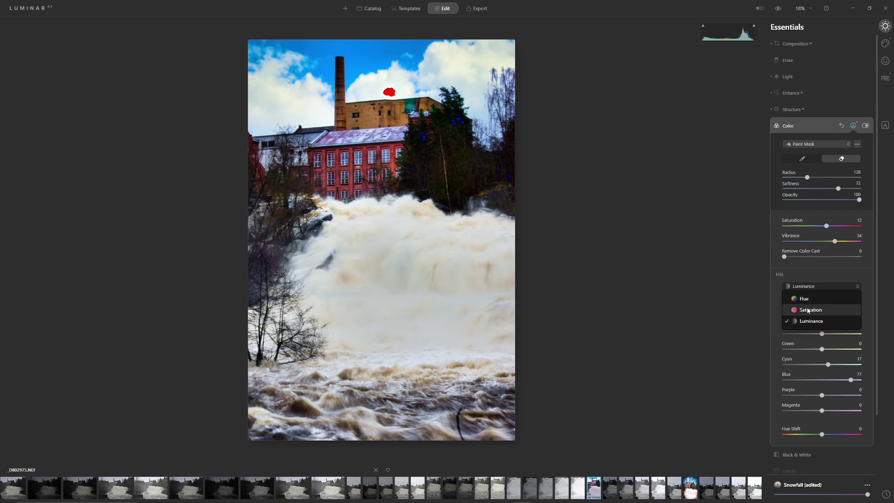
left_click(810, 310)
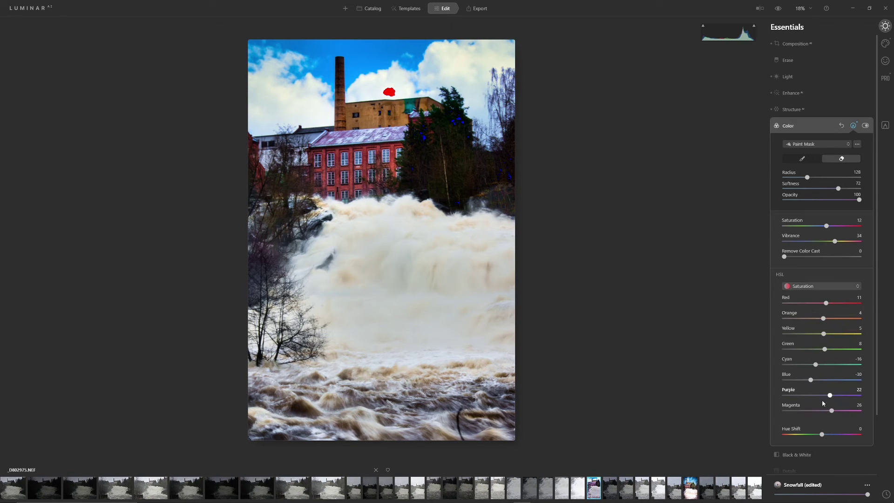
left_click_drag(809, 380, 806, 384)
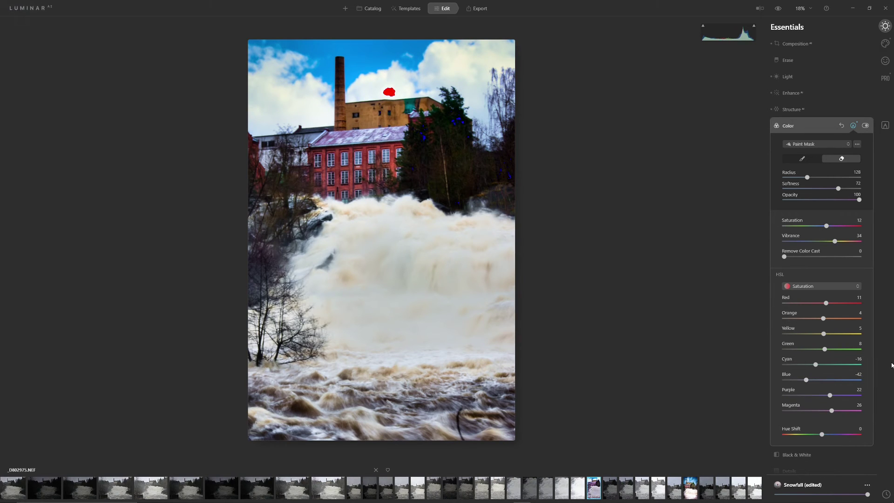
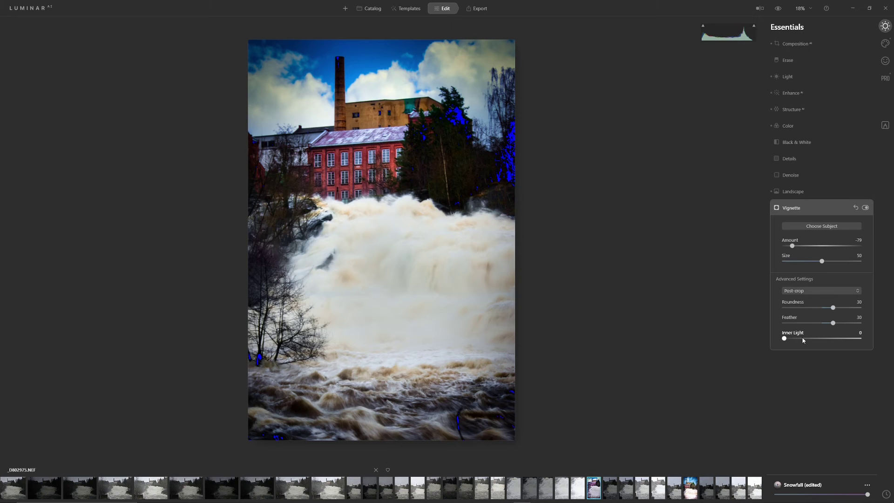
Step: Set the Vignette's Inner Light to 32
left_click_drag(803, 341, 808, 340)
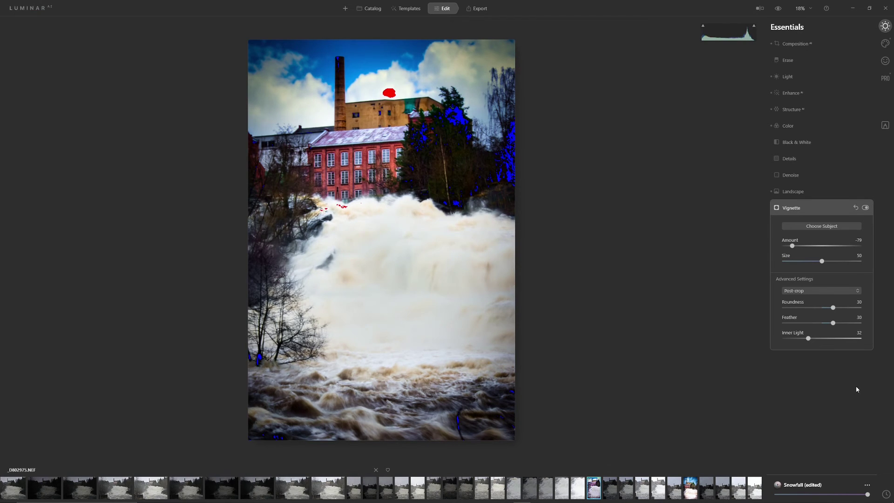
left_click(831, 210)
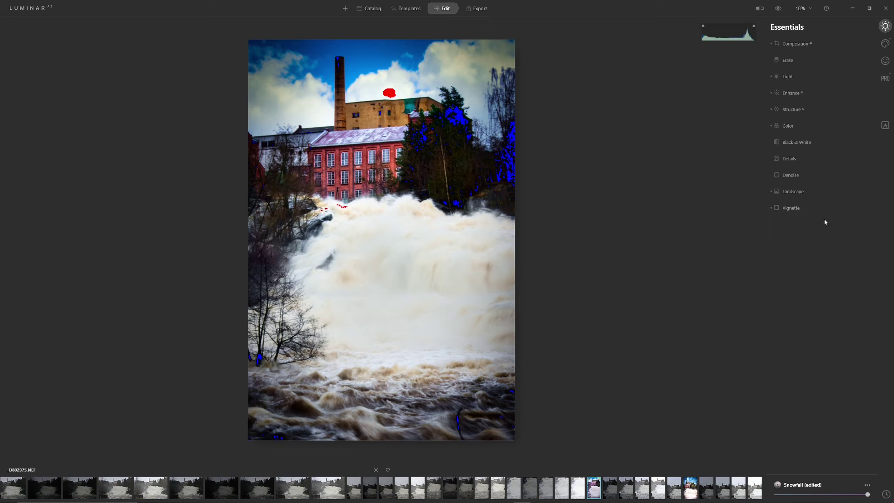
Step: Recover bright areas in the Light adjustments by setting Highlights to -67 and Whites to 48
left_click(794, 76)
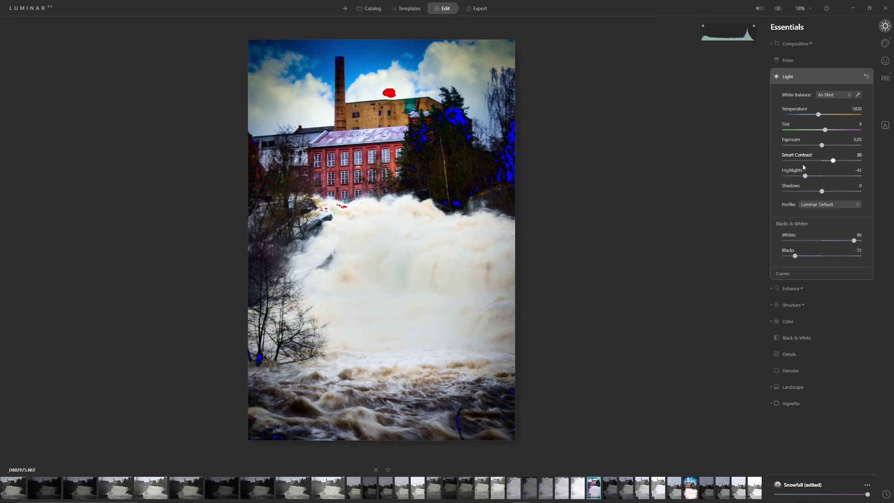
left_click(793, 177)
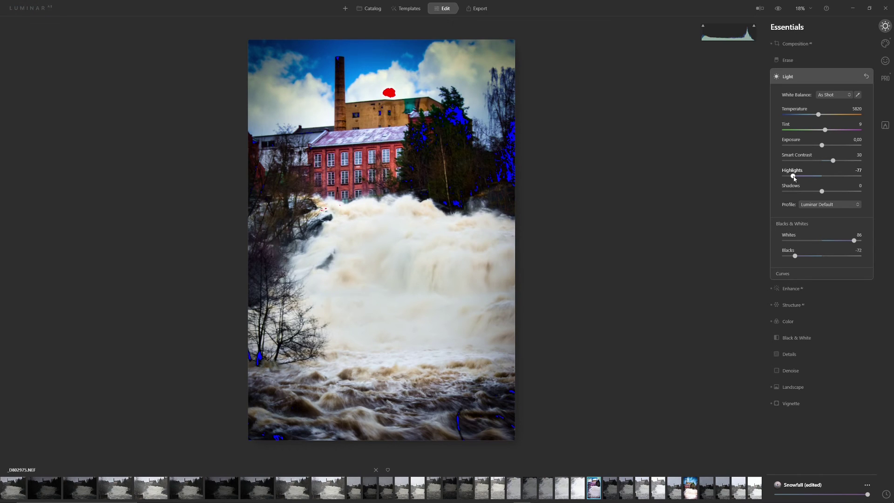
left_click_drag(795, 179, 798, 178)
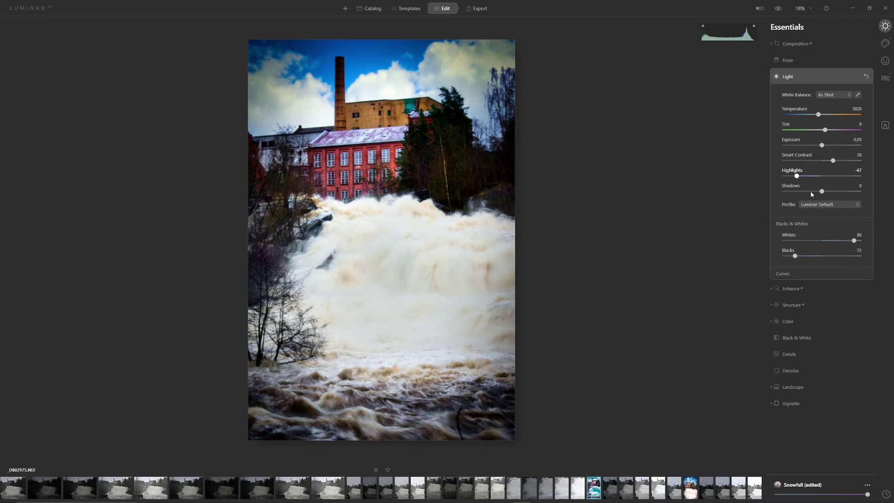
left_click_drag(854, 241, 851, 243)
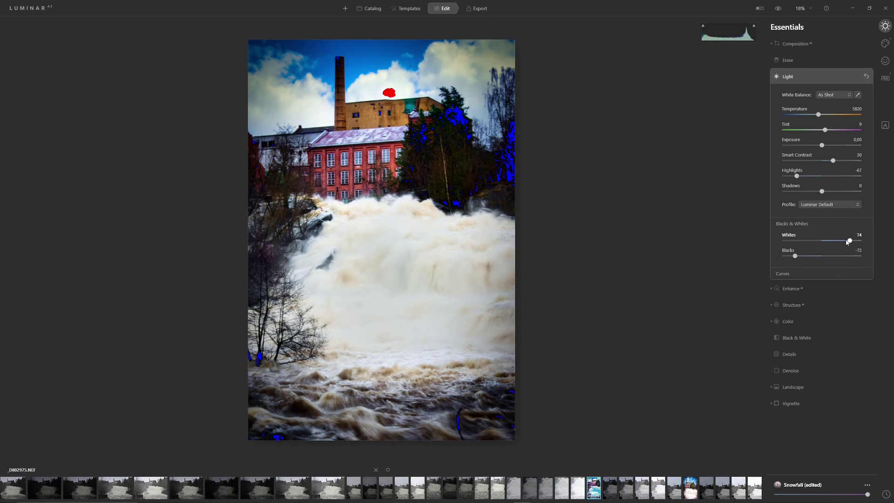
left_click_drag(847, 242, 837, 242)
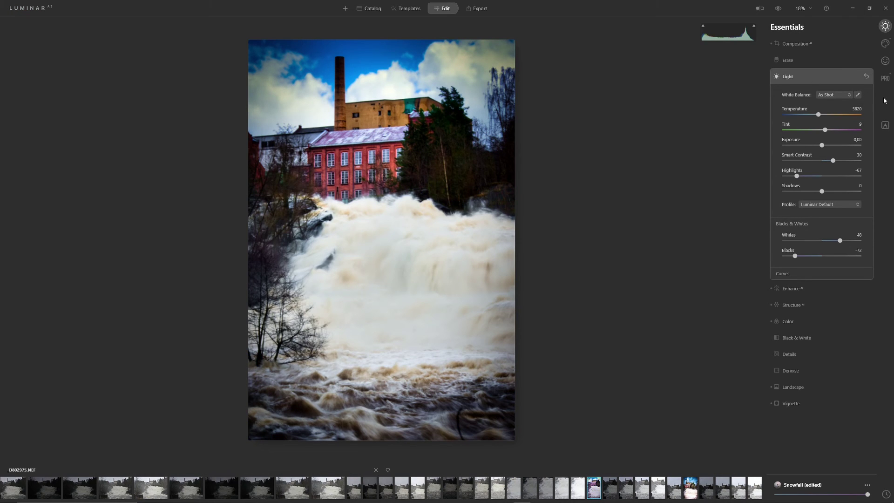
Step: Add a Basic local mask with a painting brush of Radius 95 and set its Shadows to 11
left_click(885, 126)
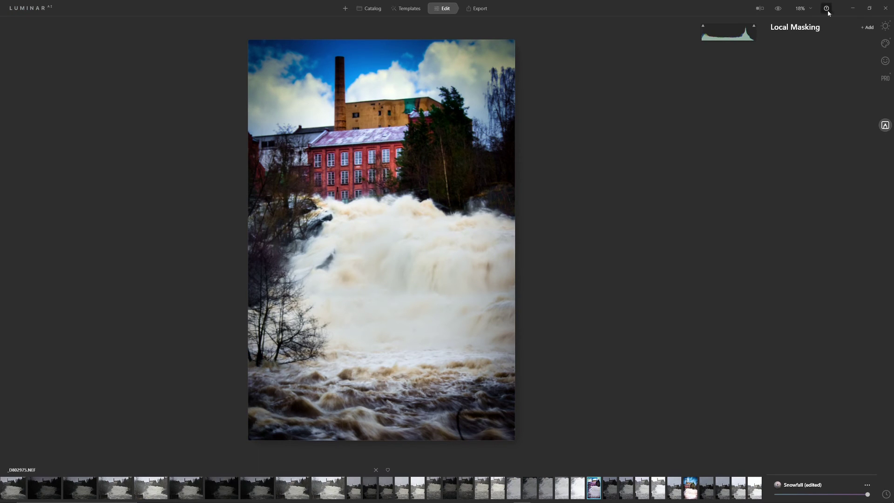
left_click(869, 27)
left_click(862, 44)
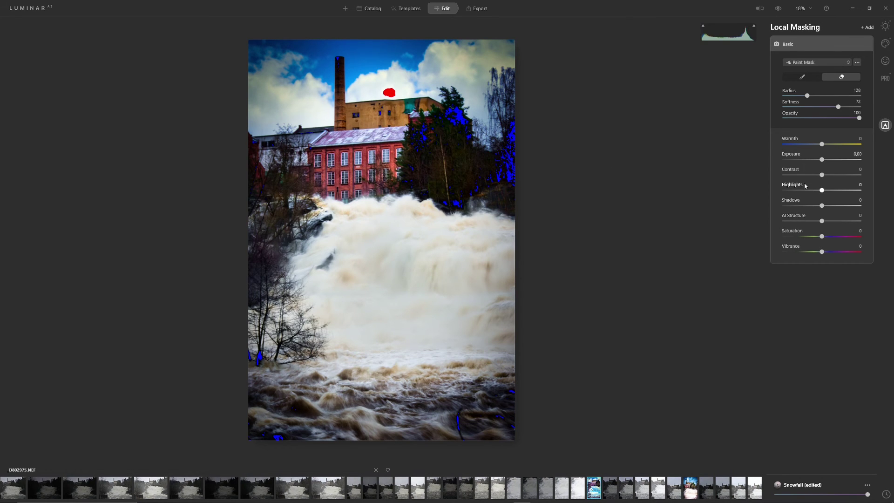
left_click(816, 80)
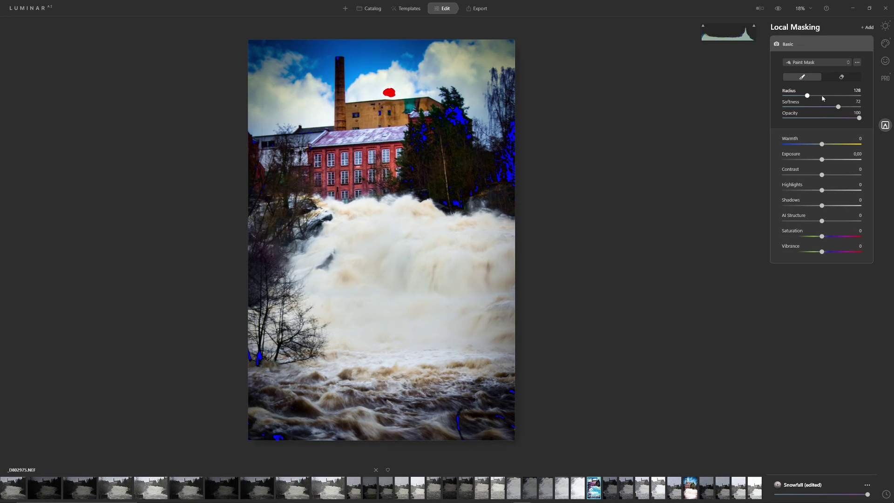
left_click_drag(808, 95, 801, 96)
left_click_drag(822, 206, 827, 208)
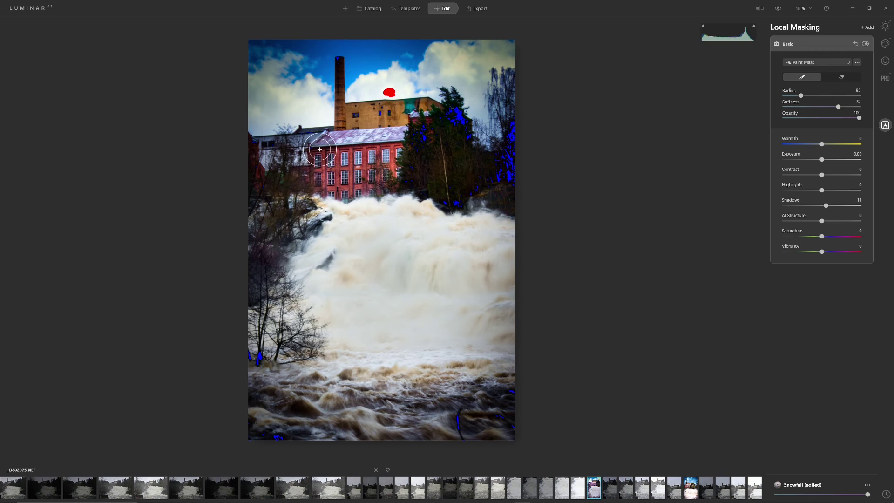
Step: Paint the local mask over the factory buildings and chimney, reducing the brush to Radius 68, then to Radius 32 with Softness 55
mouse_move(318, 151)
left_mouse_down()
mouse_move(331, 172)
mouse_move(333, 162)
mouse_move(359, 161)
mouse_move(343, 188)
mouse_move(375, 155)
mouse_move(387, 155)
mouse_move(387, 168)
mouse_move(360, 179)
mouse_move(350, 130)
mouse_move(401, 114)
mouse_move(360, 116)
mouse_move(349, 134)
mouse_move(321, 154)
left_mouse_up()
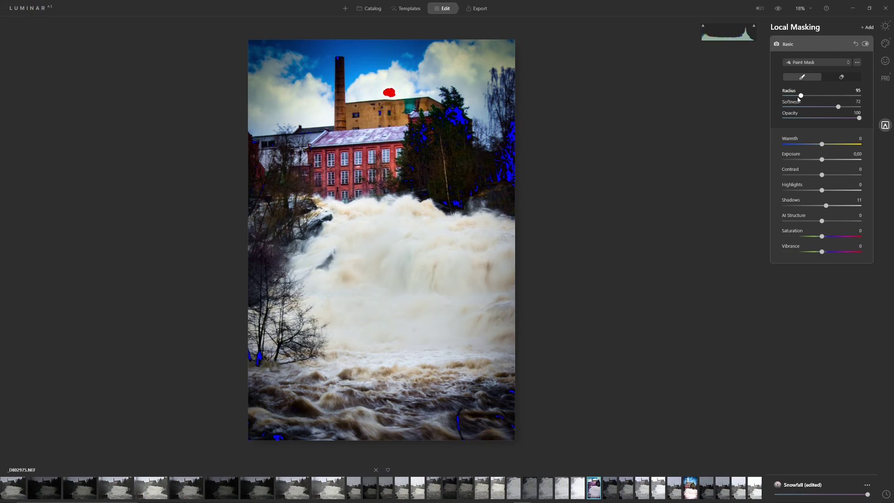
left_click_drag(801, 96, 795, 96)
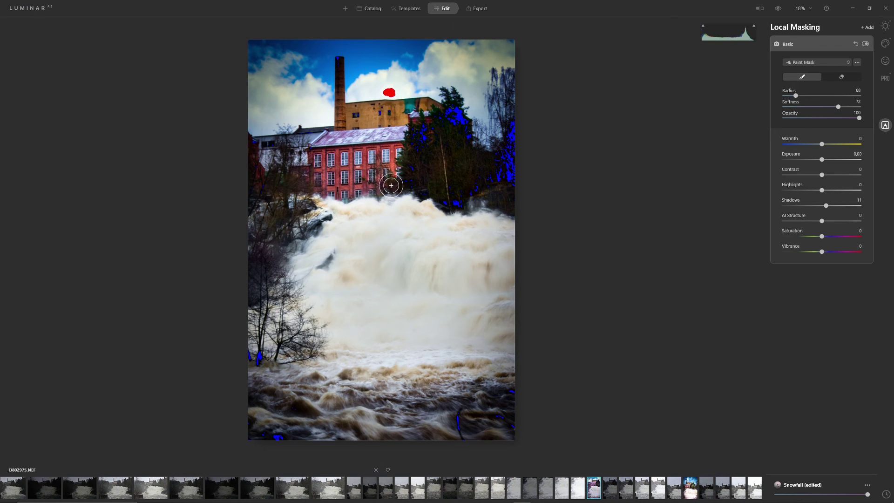
mouse_move(265, 149)
left_mouse_down()
mouse_move(266, 160)
mouse_move(259, 150)
left_mouse_up()
mouse_move(796, 95)
left_mouse_down()
mouse_move(837, 106)
mouse_move(825, 107)
left_mouse_up()
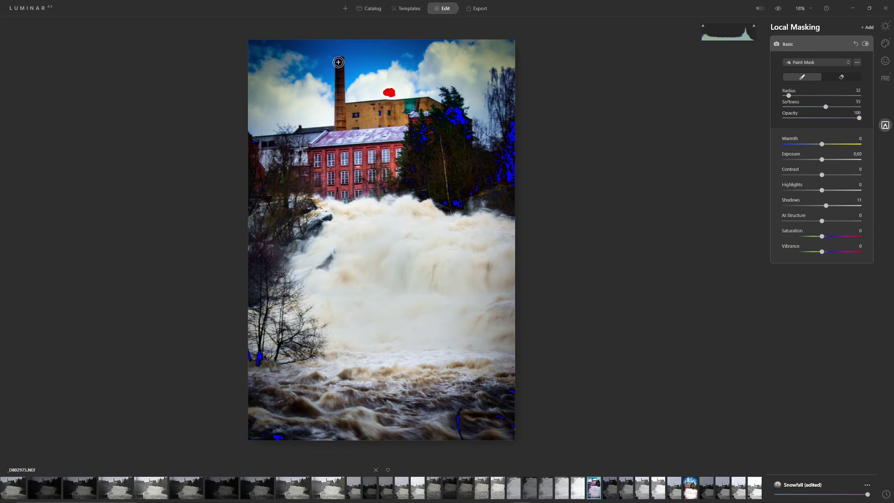
left_click_drag(338, 62, 340, 134)
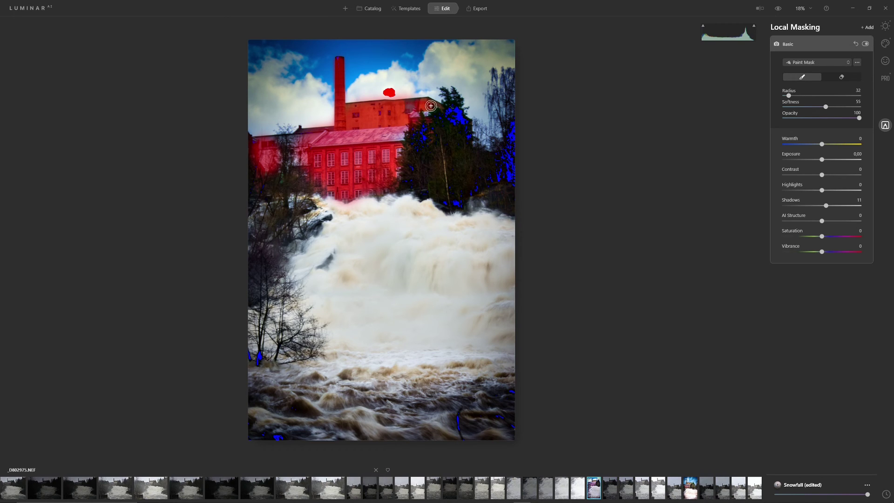
Step: Extend the painted mask over the factory's roof edge and neighbouring buildings, and set the local mask's Warmth to 17
left_click_drag(431, 106, 403, 109)
left_click_drag(297, 154, 294, 140)
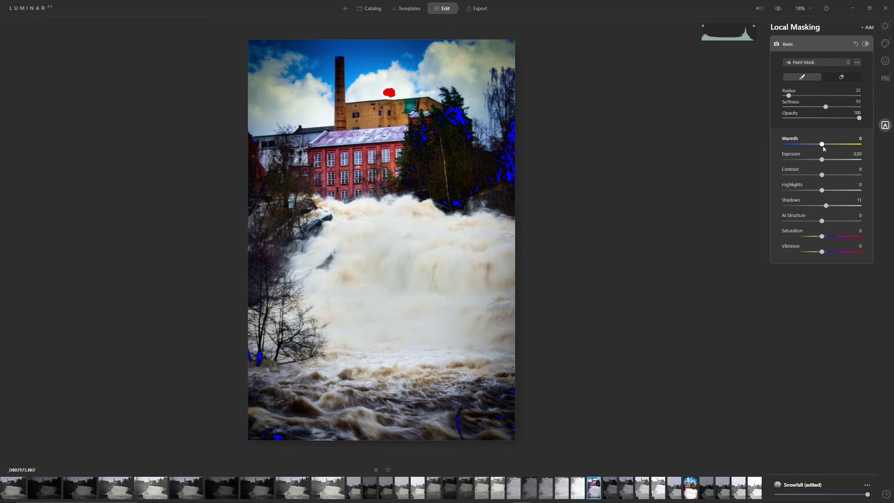
left_click_drag(824, 148, 827, 148)
left_click_drag(824, 146, 827, 147)
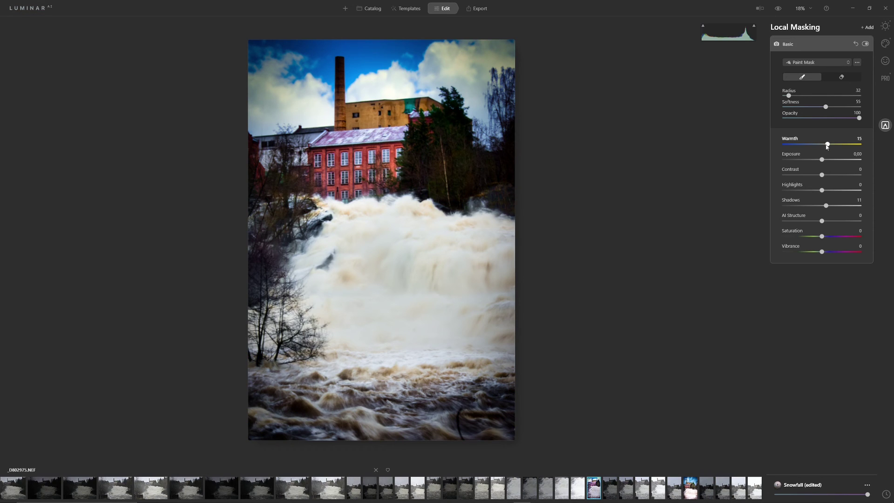
key("slash")
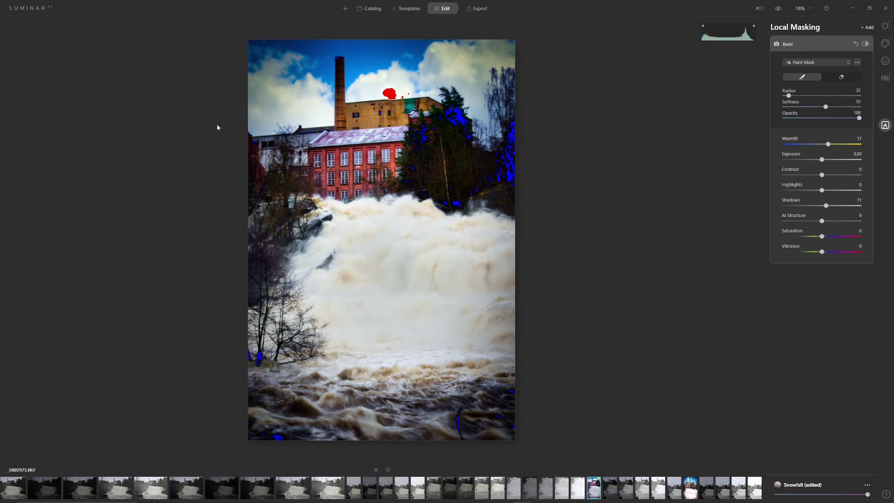
left_click(865, 44)
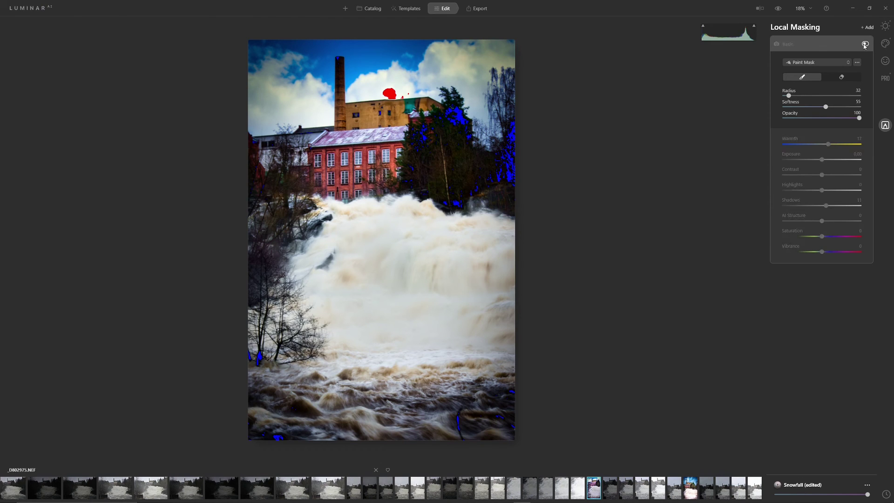
left_click(866, 44)
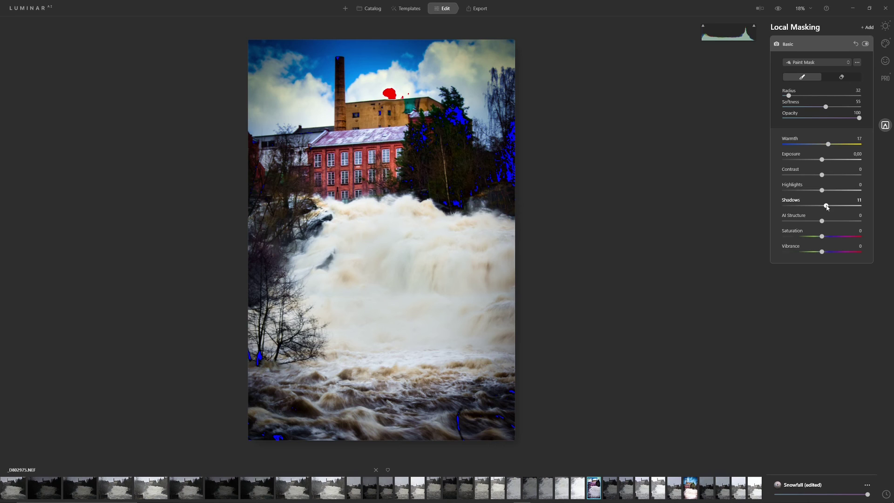
Step: Refine the local mask on the factory with Shadows 19, Contrast 7 and Exposure 0.28
left_click_drag(827, 208, 830, 207)
left_click_drag(822, 176, 824, 177)
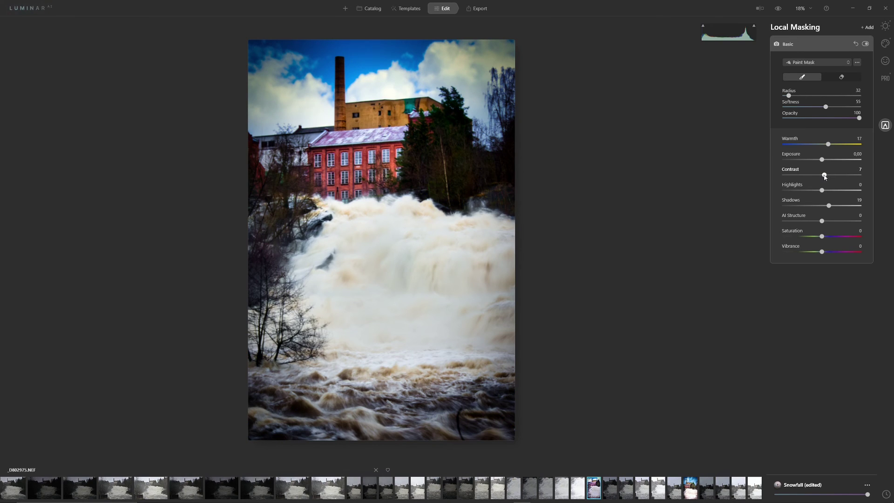
left_click_drag(822, 160, 825, 161)
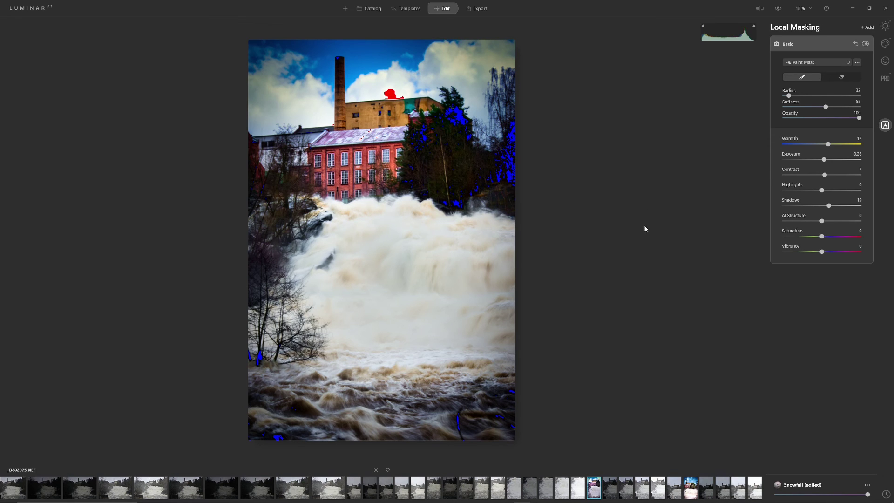
key("j")
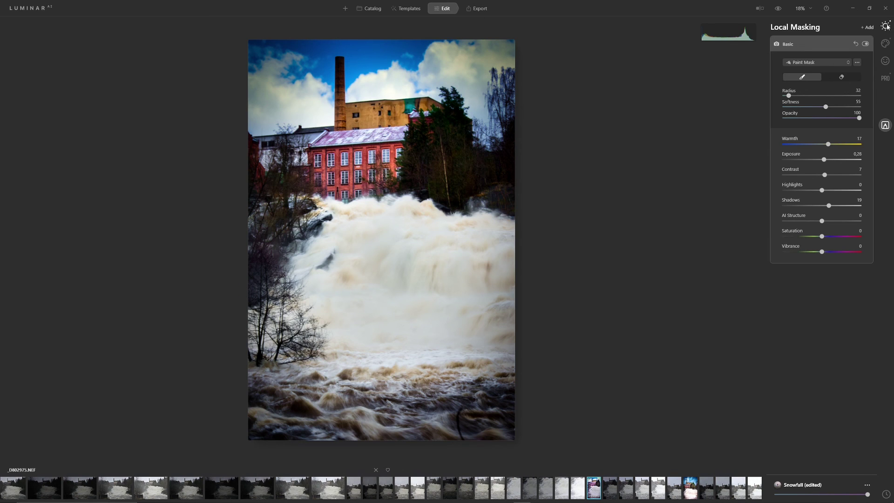
Step: In the HSL settings of the Color adjustments, set Blue Luminance to 90 and Blue Saturation to -54
left_click(885, 125)
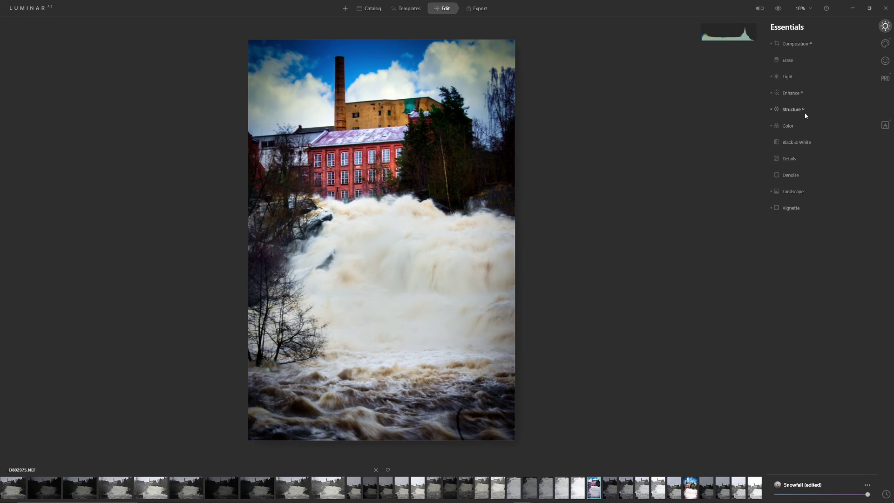
left_click(790, 127)
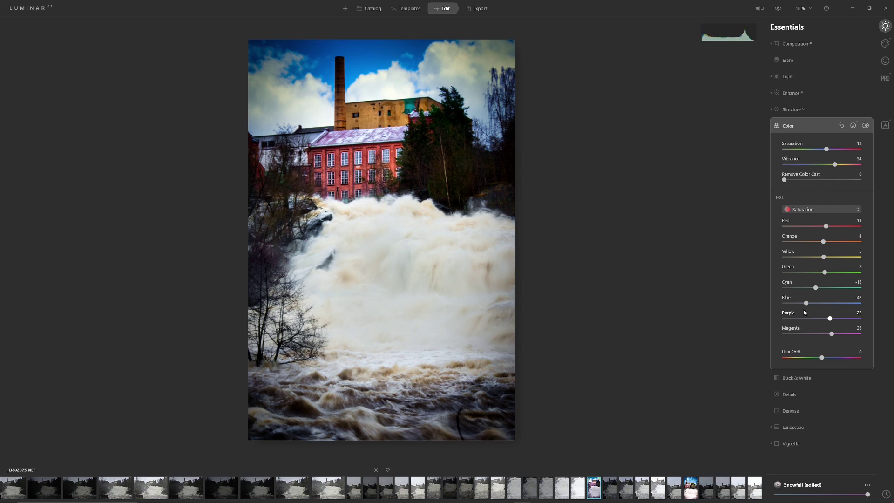
left_click_drag(806, 303, 800, 303)
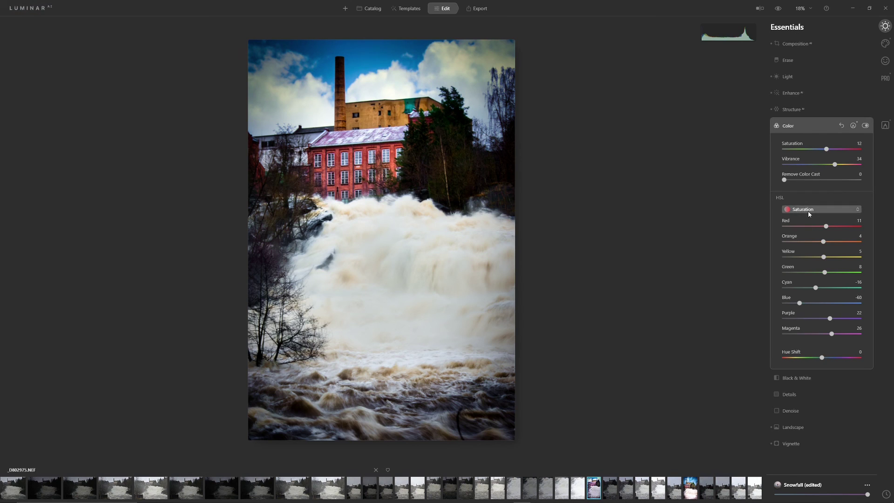
left_click(808, 211)
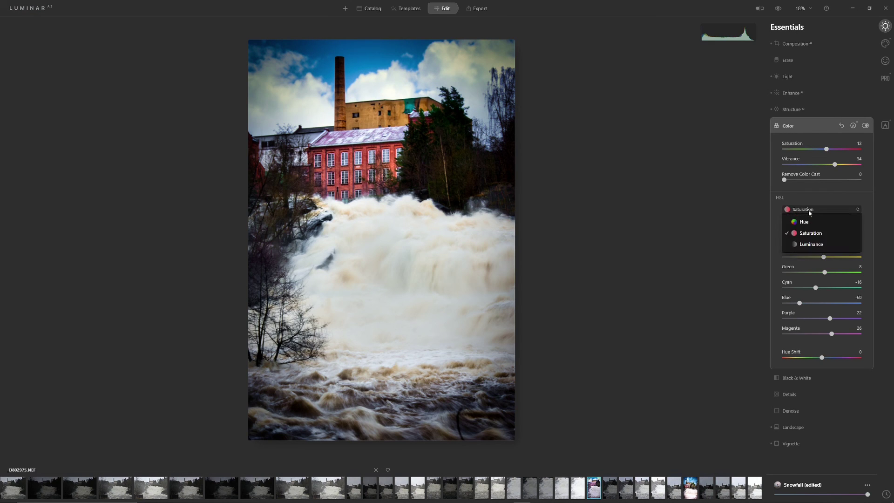
left_click(811, 245)
left_click_drag(852, 304, 858, 304)
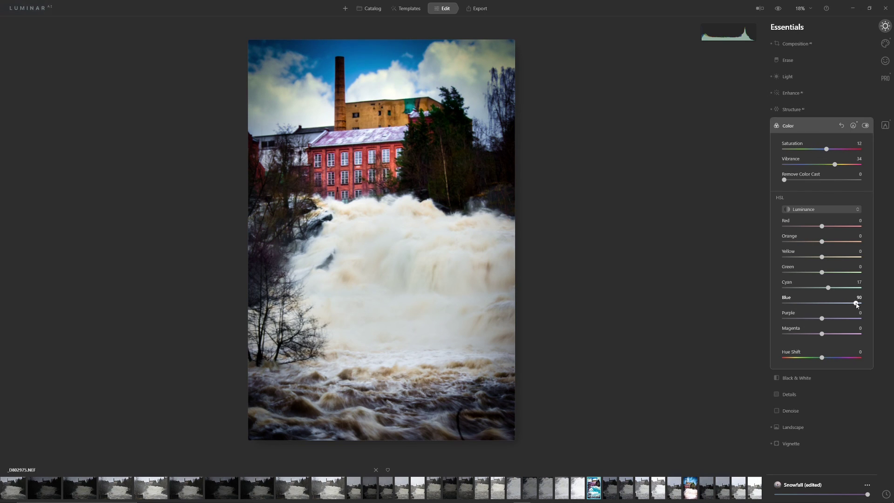
left_click(823, 210)
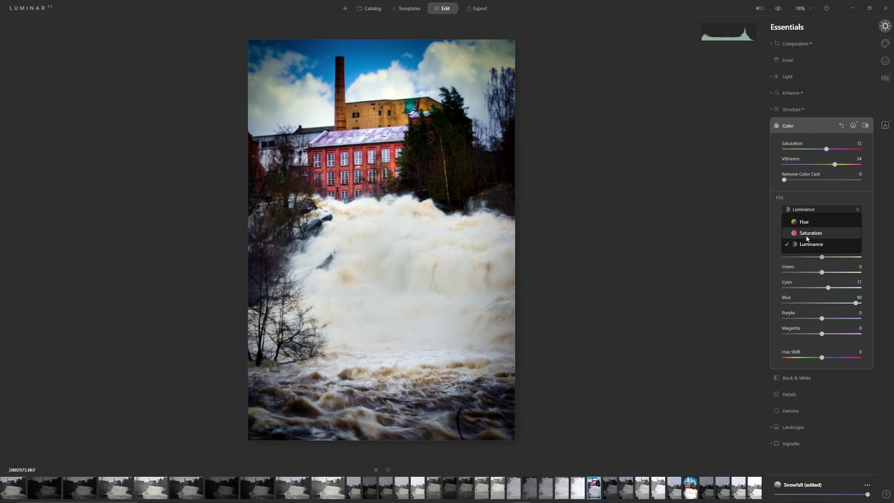
left_click(809, 232)
left_click_drag(797, 305, 803, 305)
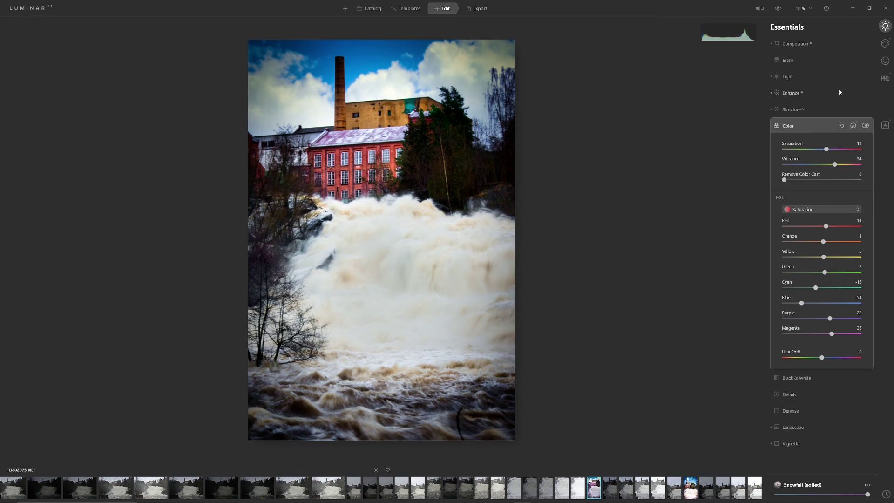
Step: Rotate the photo slightly clockwise within the 2:3 Composition crop to straighten the factory chimney, and apply the crop
left_click(790, 44)
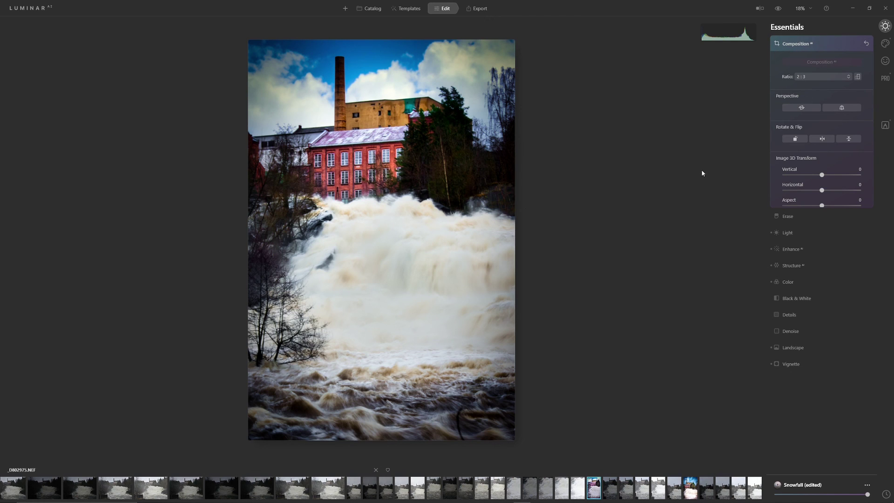
left_click_drag(514, 210, 513, 227)
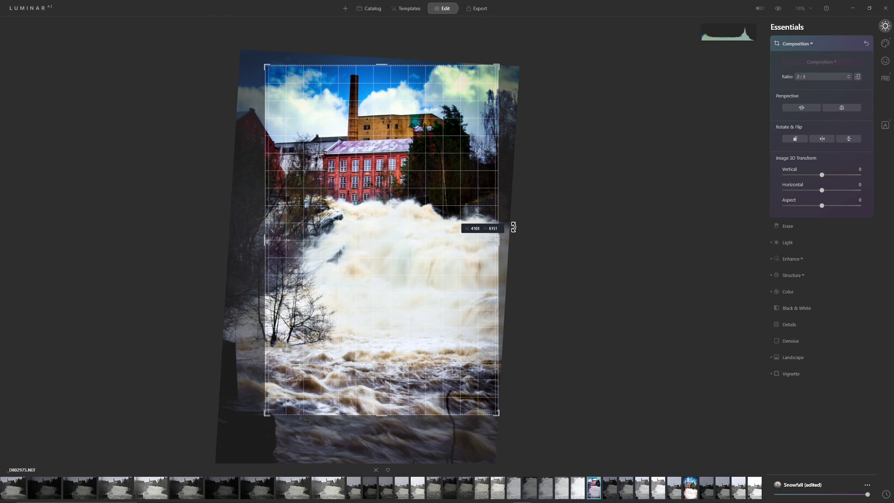
left_click_drag(513, 228, 513, 227)
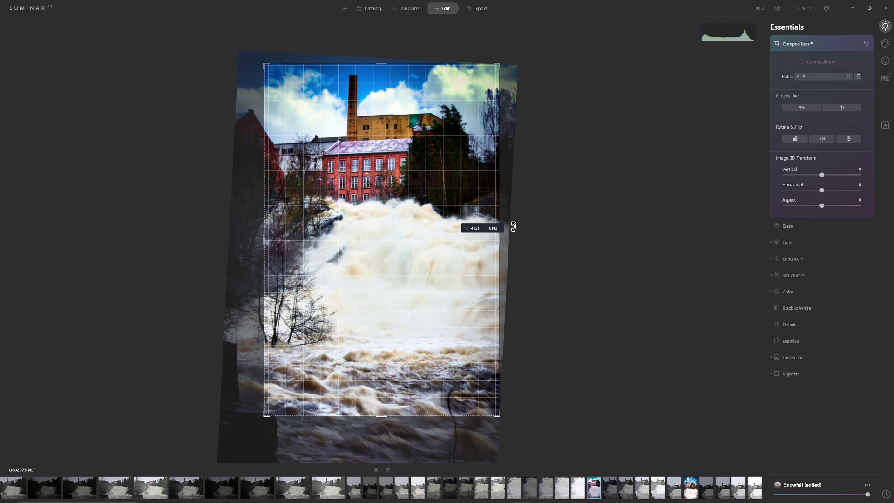
left_click_drag(513, 227, 512, 226)
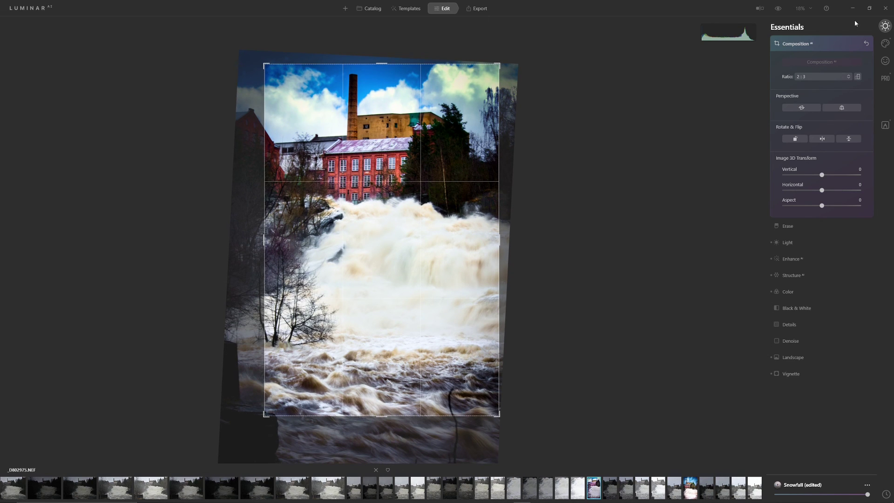
left_click(848, 43)
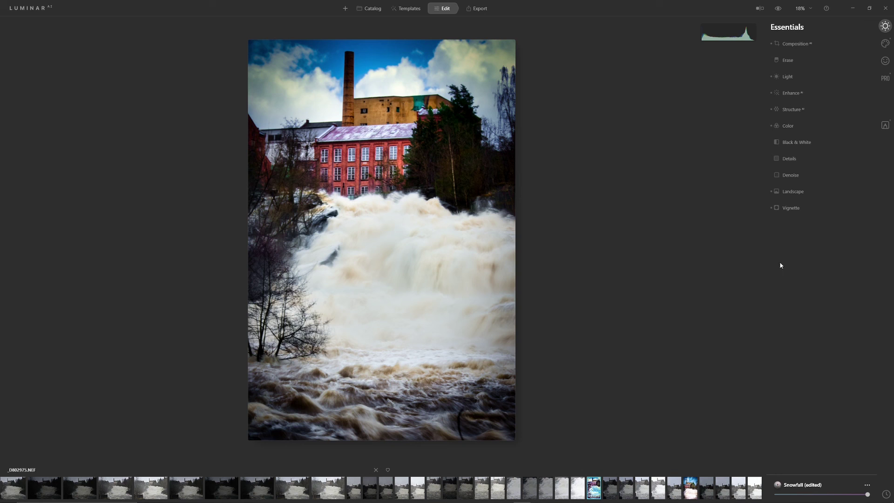
Step: Set the Vignette's Inner Light to 39 and compare the finished edit with the original photo
left_click(792, 208)
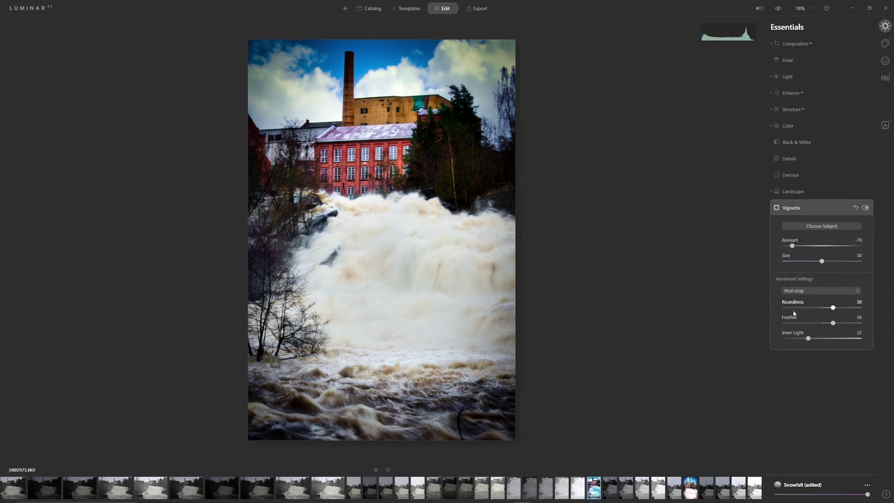
left_click(814, 339)
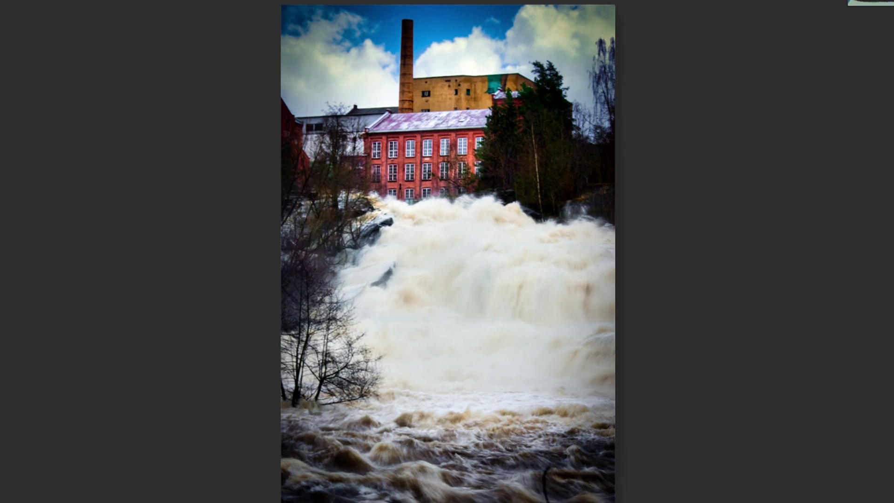
key("backslash")
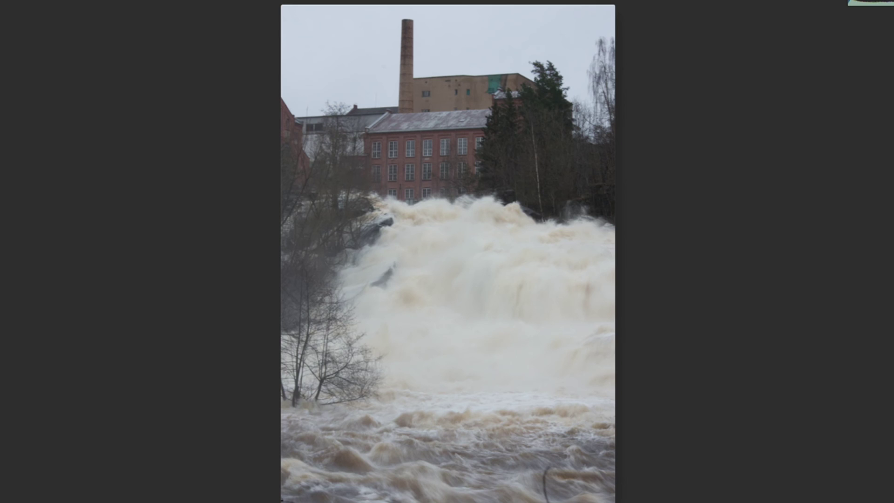
key("backslash")
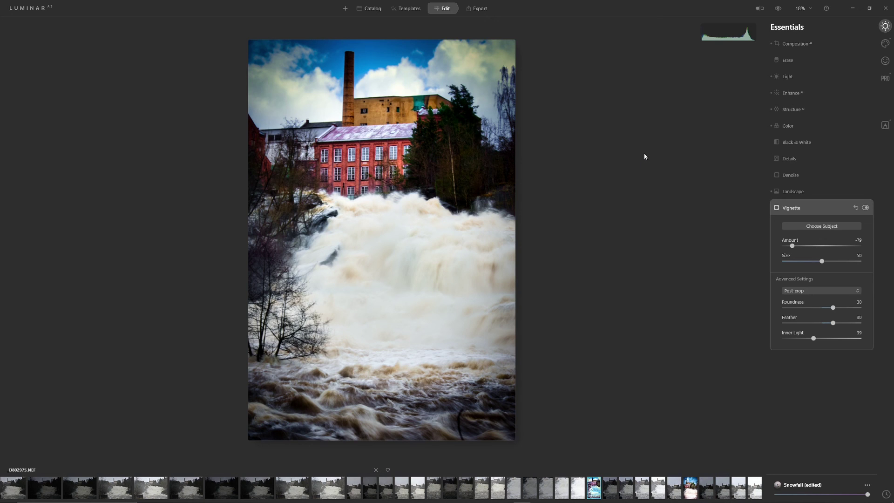
left_click(778, 9)
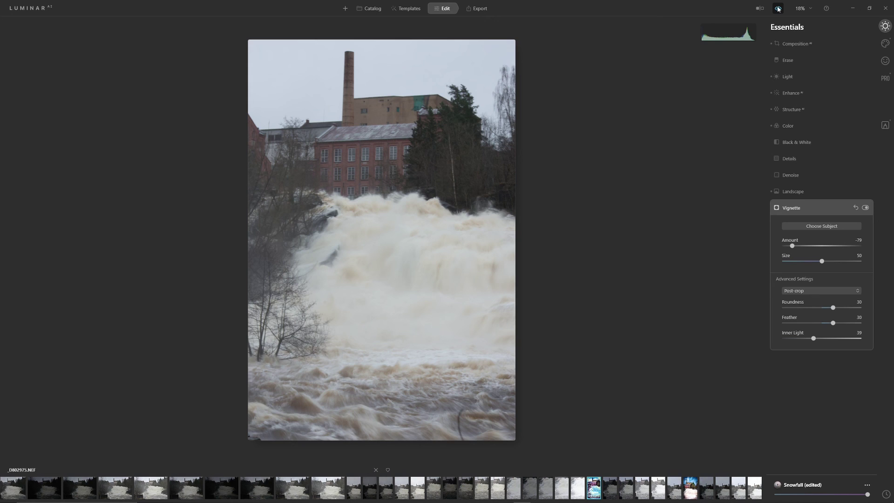
left_click(778, 9)
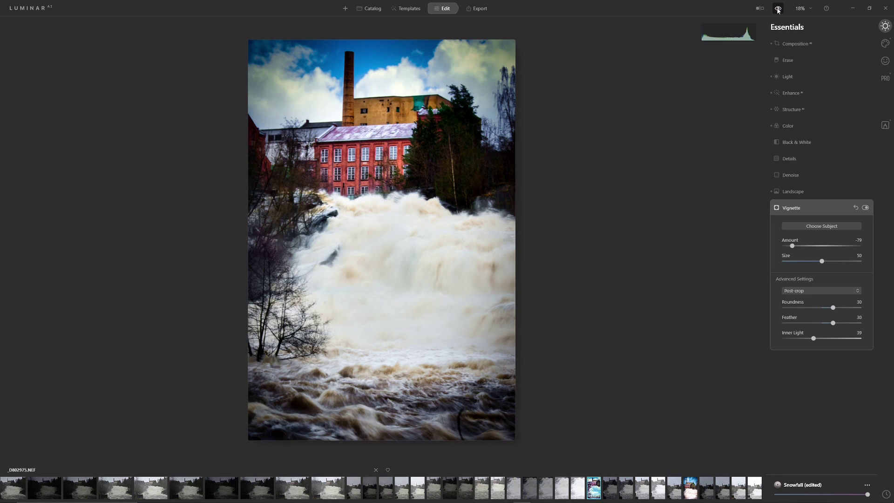